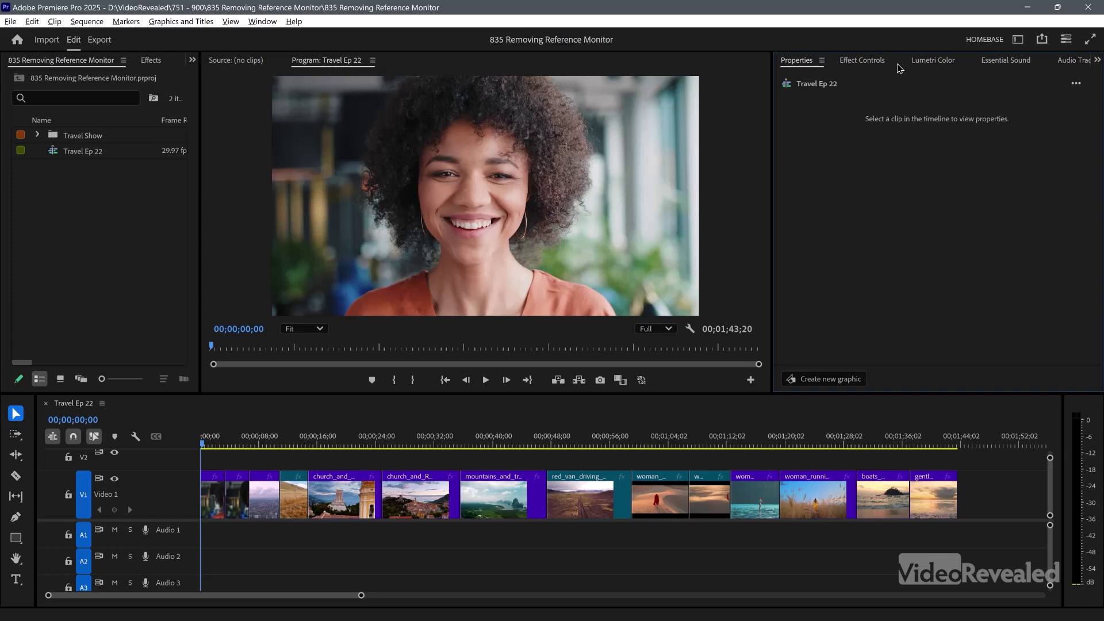
Step: Review the Display Color and Transmit Device Playback preferences in the Lumetri Color settings, and collapse the transmit section
click(933, 61)
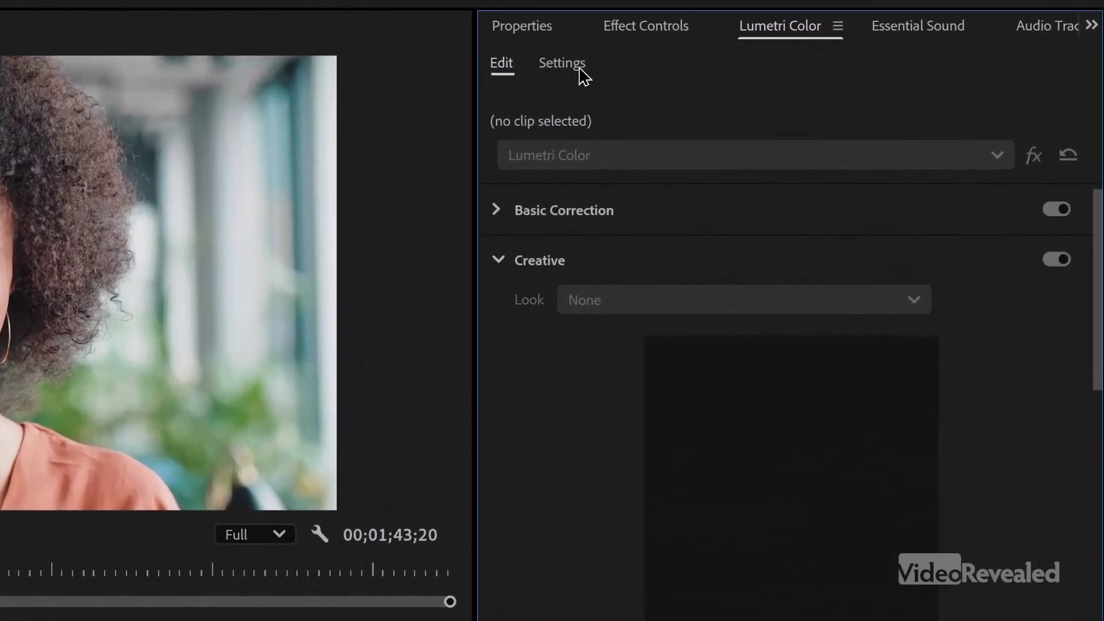
click(575, 73)
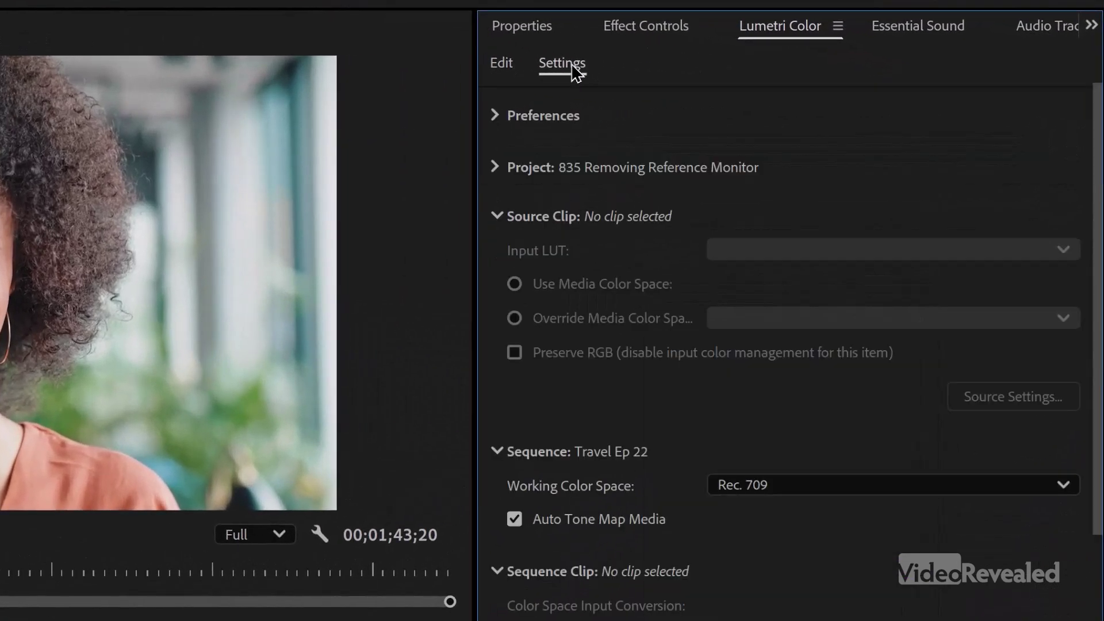
click(496, 117)
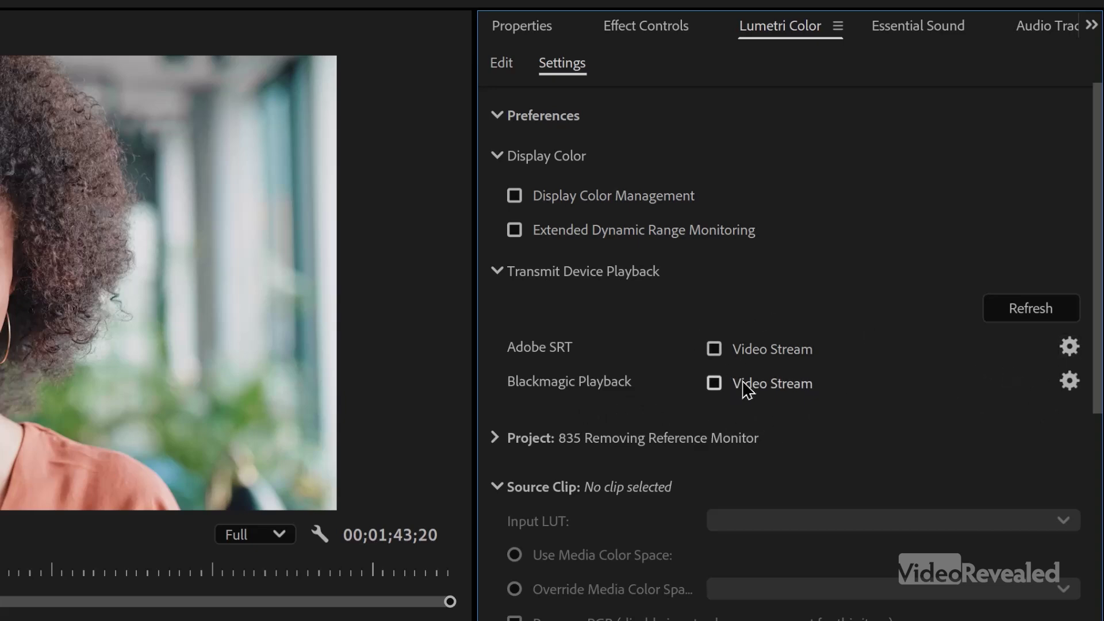
click(508, 278)
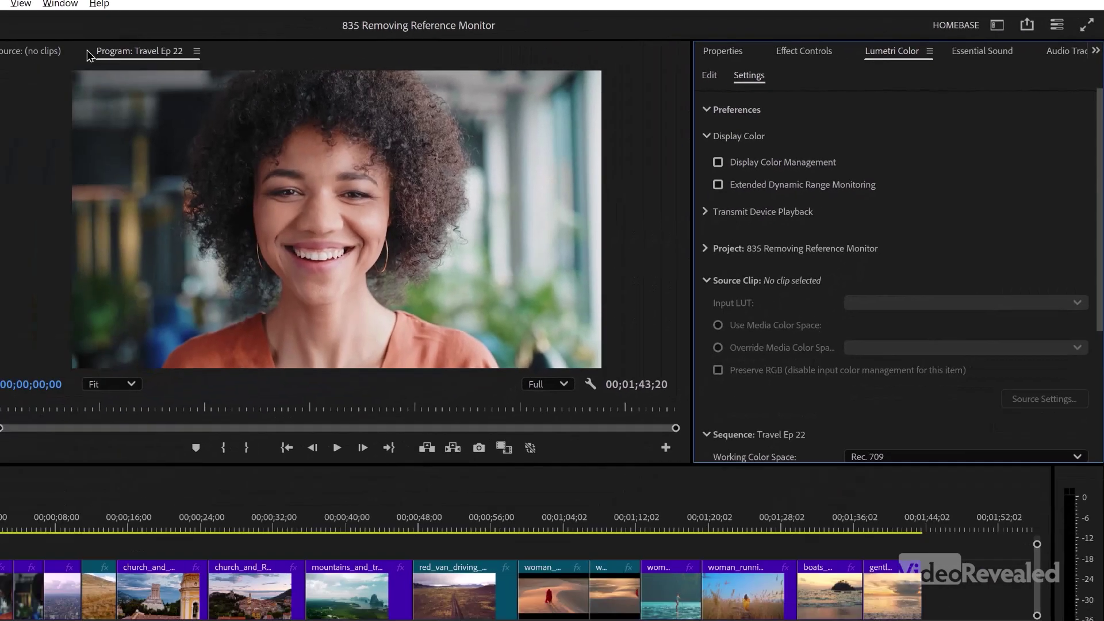
Step: Look up the keyboard shortcut assigned to "transmit" in the keyboard shortcut settings
click(32, 21)
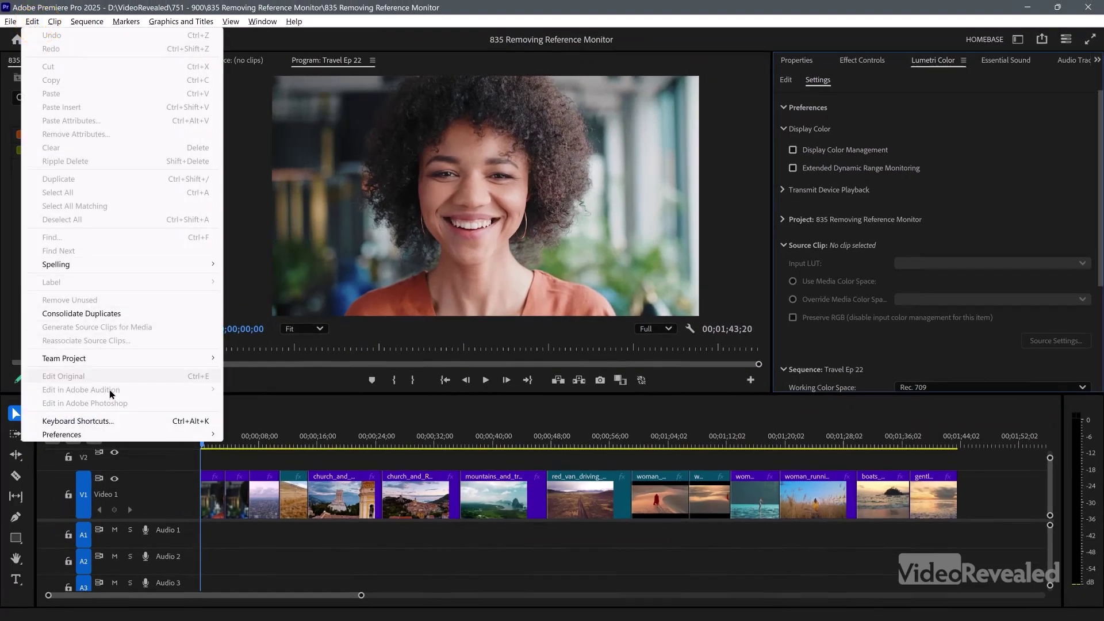
click(113, 422)
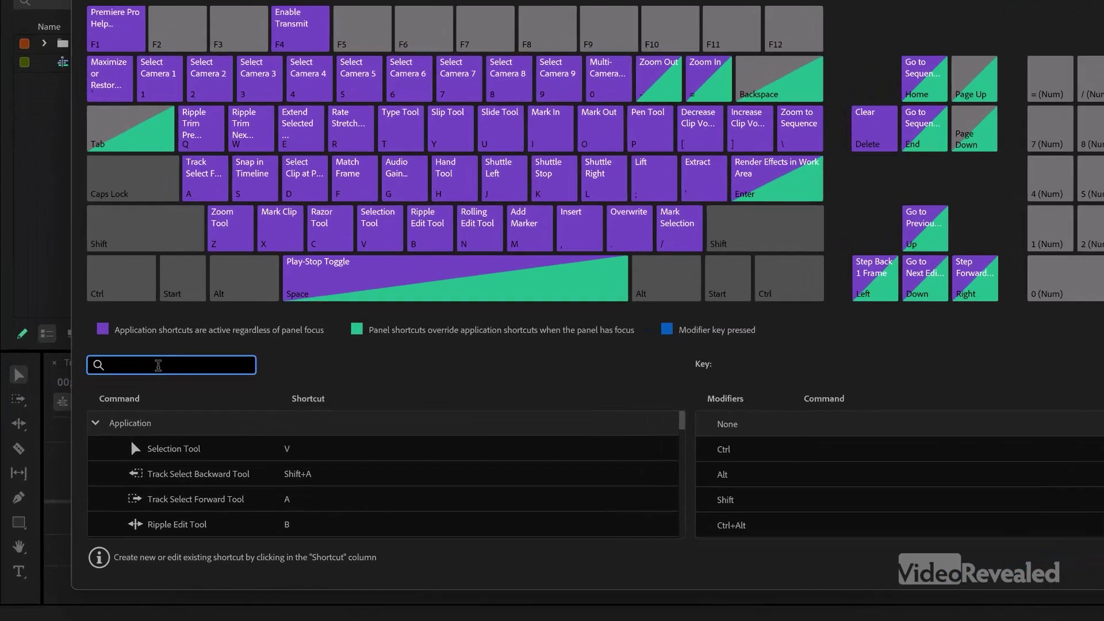
text(transmit)
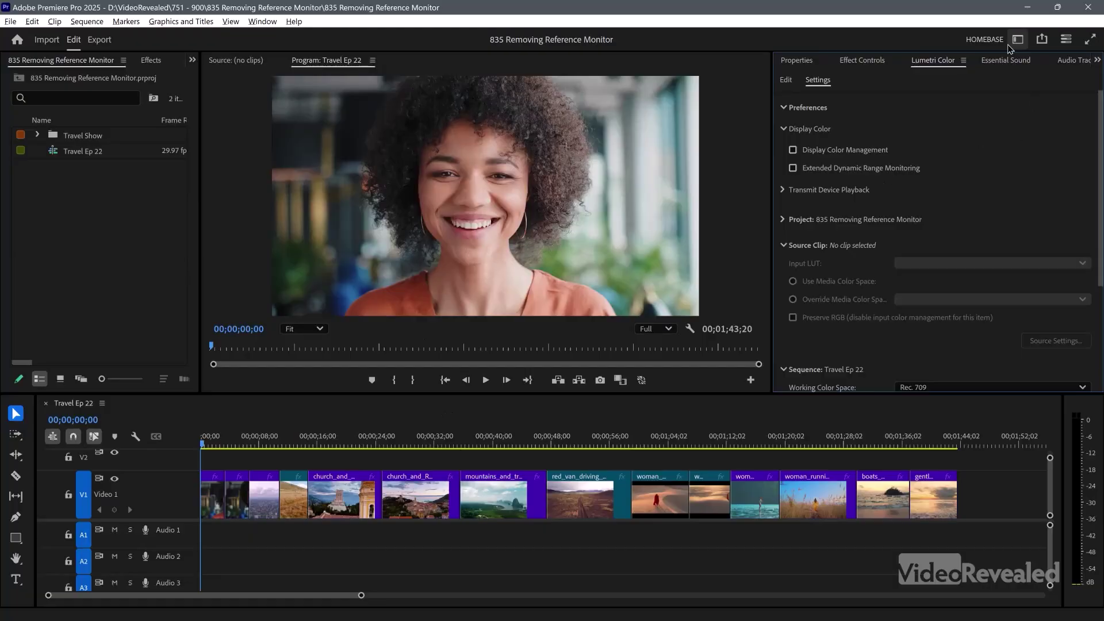
Step: Switch from the Homebase workspace to the Editing workspace, trying Essentials on the way
click(1016, 41)
click(953, 102)
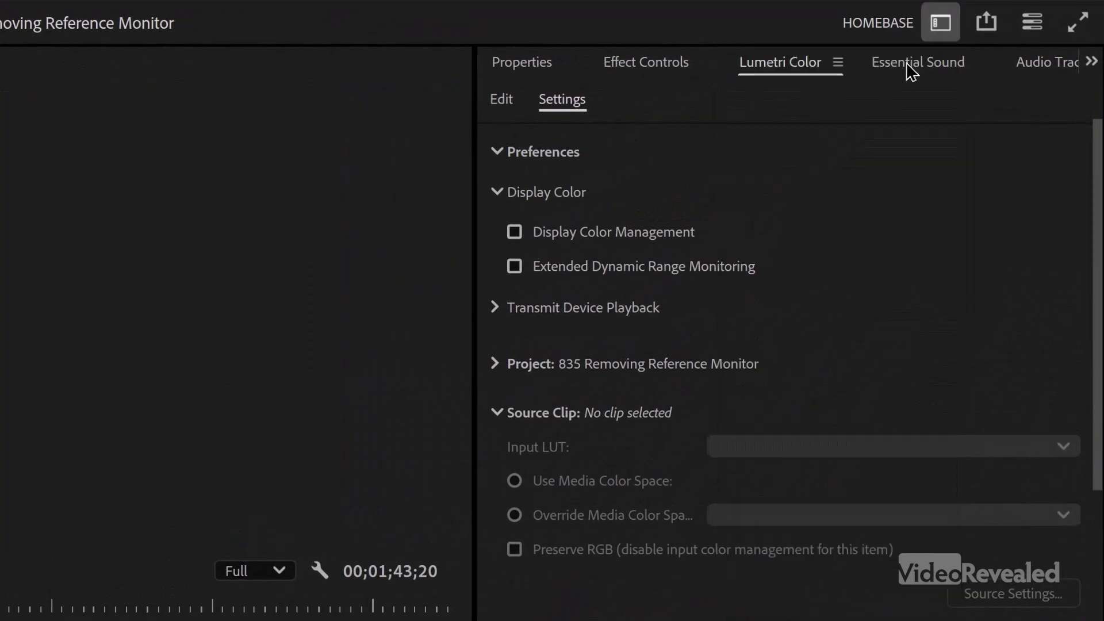
click(937, 25)
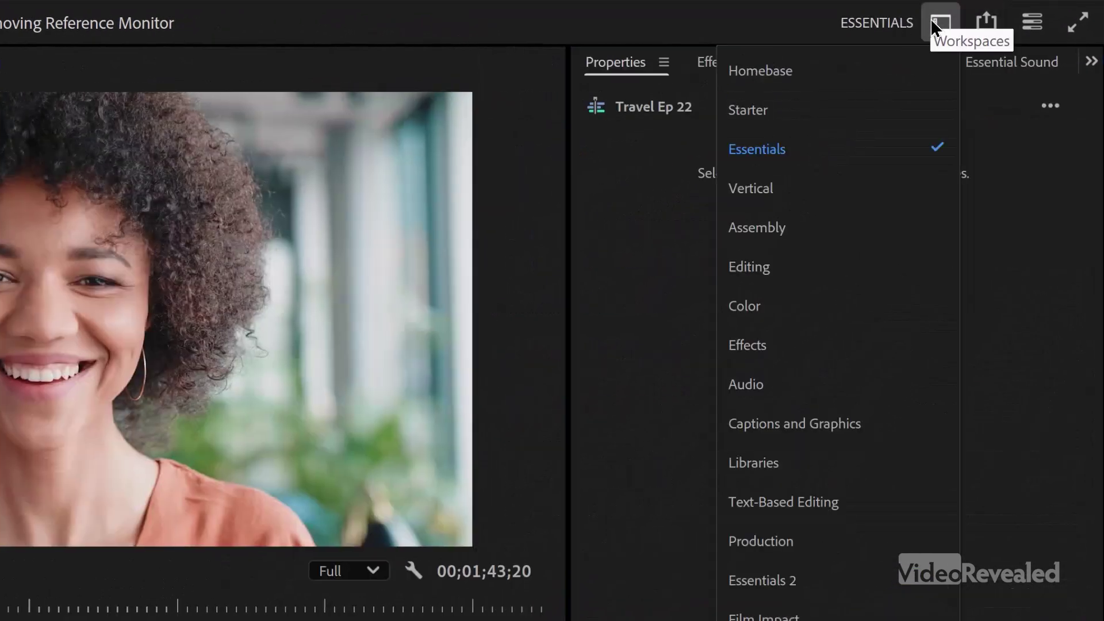
click(819, 267)
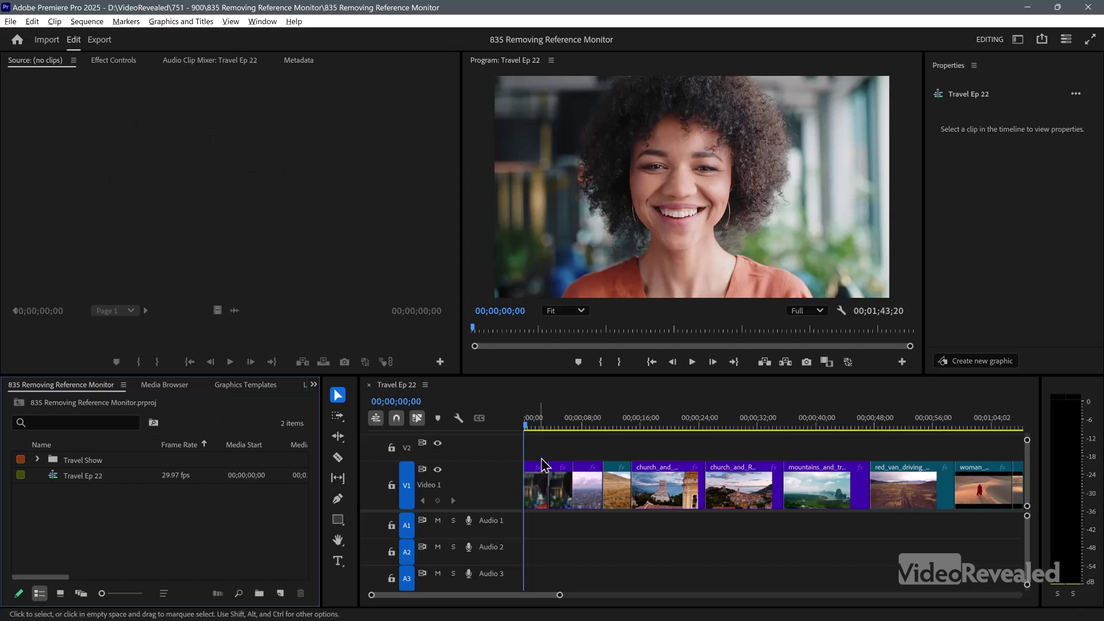
Step: Open four consecutive timeline clips in the Source Monitor, from the Toronto cityscape to the church and Roman ruins aerial
click(593, 488)
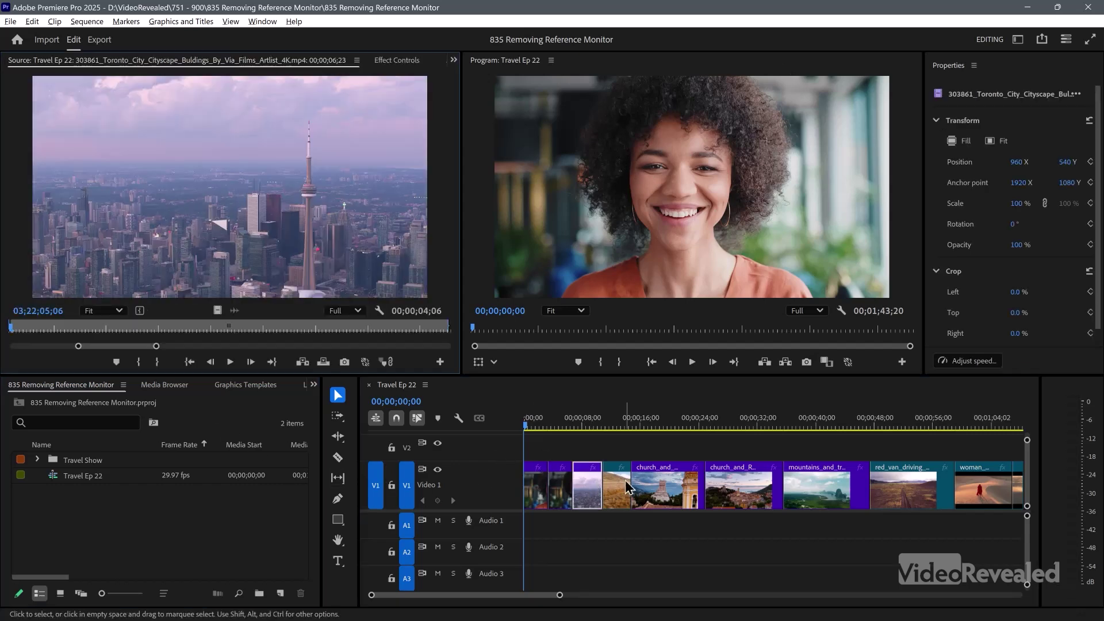
click(627, 489)
click(656, 489)
click(742, 488)
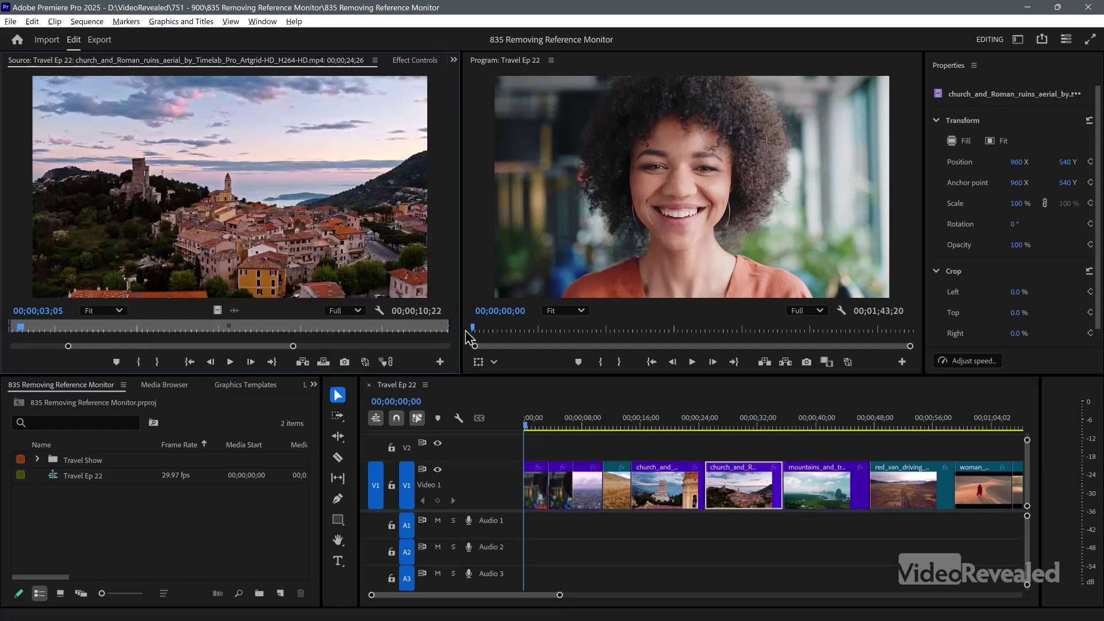
Step: Match frame successive timeline clips into the Source Monitor, starting at 00;00;01;12 and ending on the Roman ruins clip at 00;00;31;07
drag(575, 424, 535, 427)
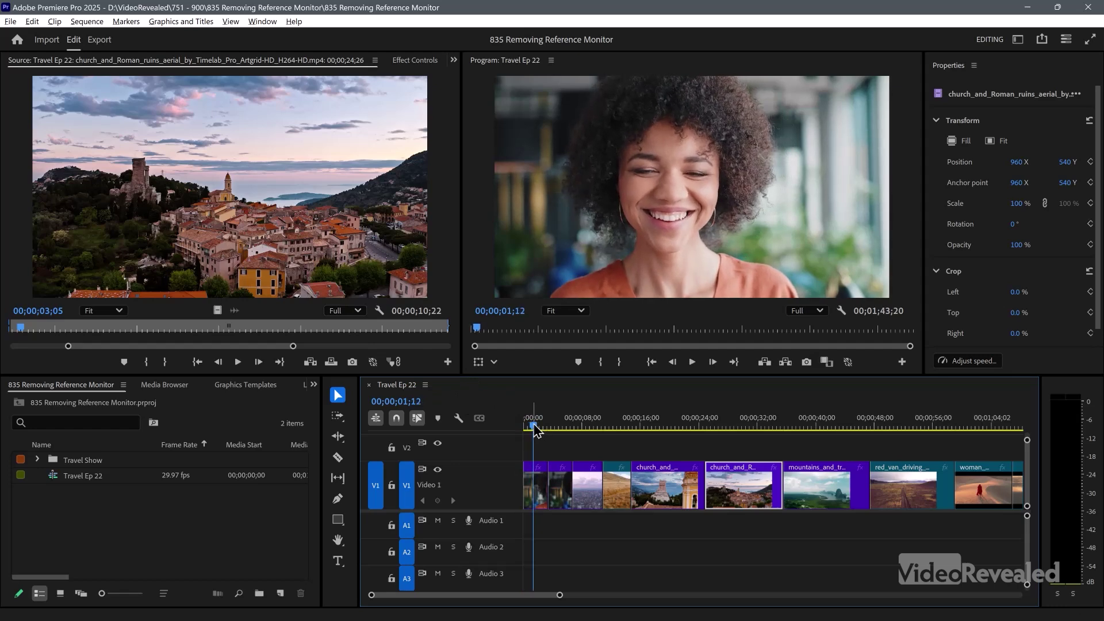
key(f)
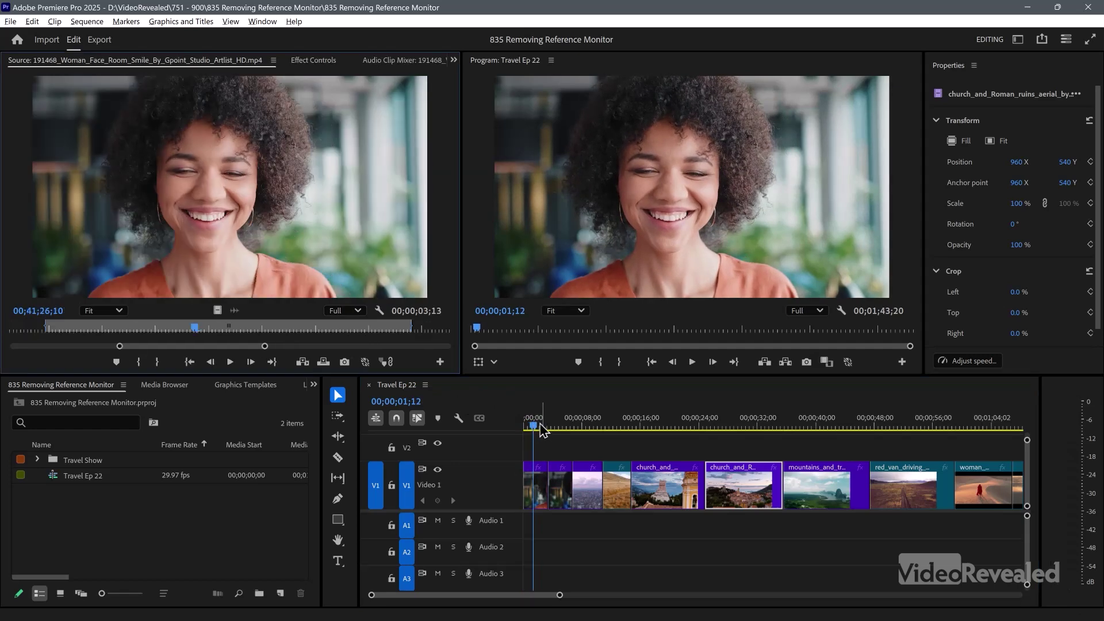
click(563, 426)
key(f)
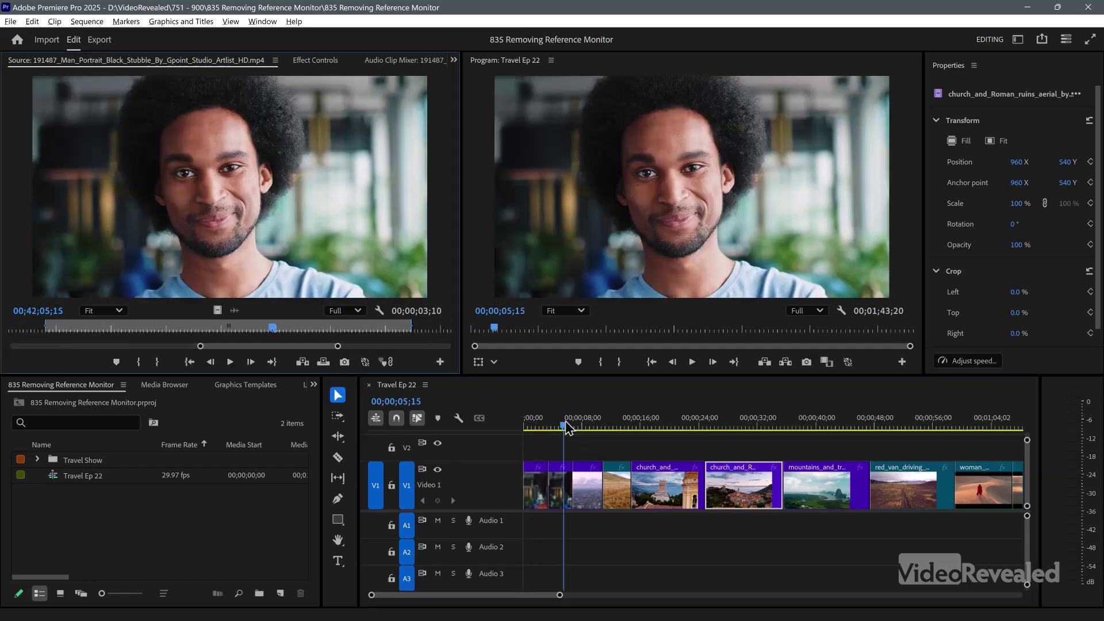
click(596, 426)
key(f)
click(697, 425)
key(f)
click(752, 427)
key(f)
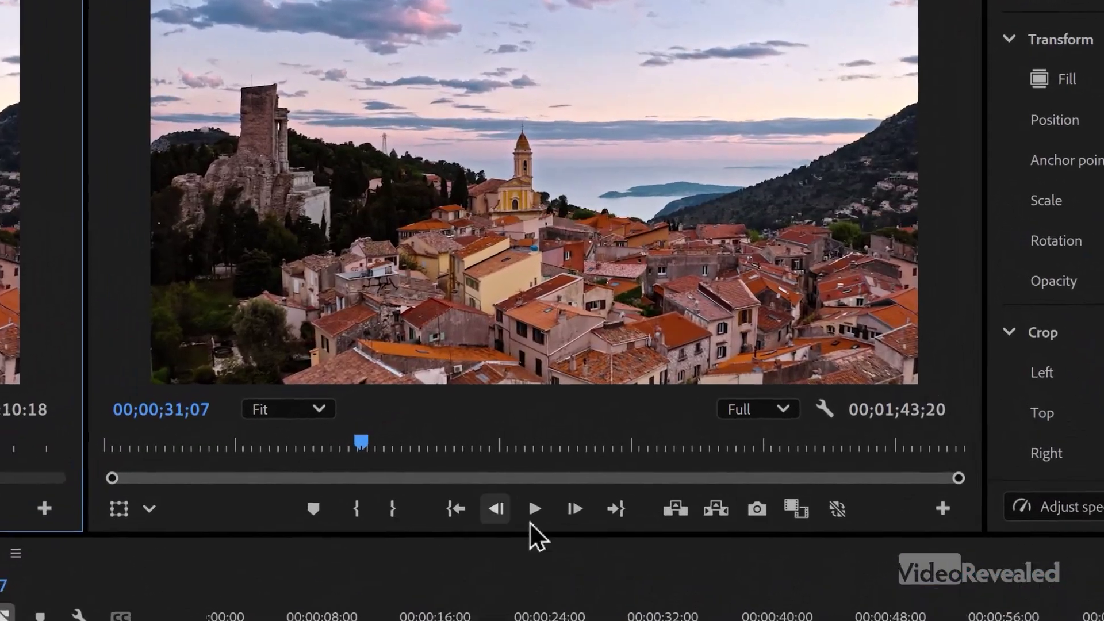
Step: Add the Gang Source and Program control to the Program Monitor's transport controls
click(943, 508)
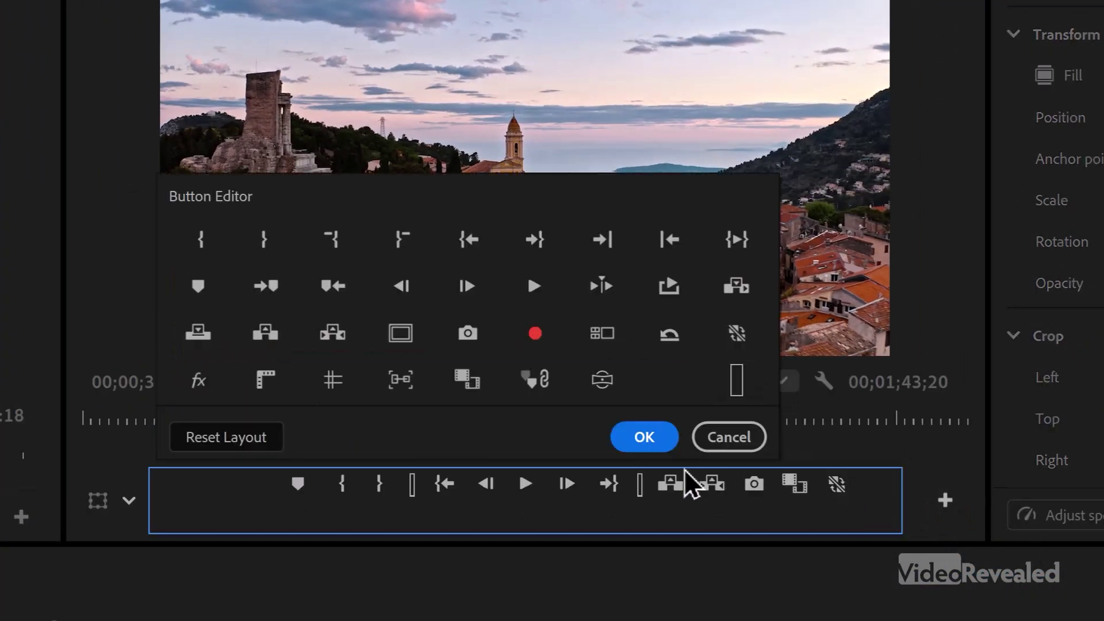
click(658, 448)
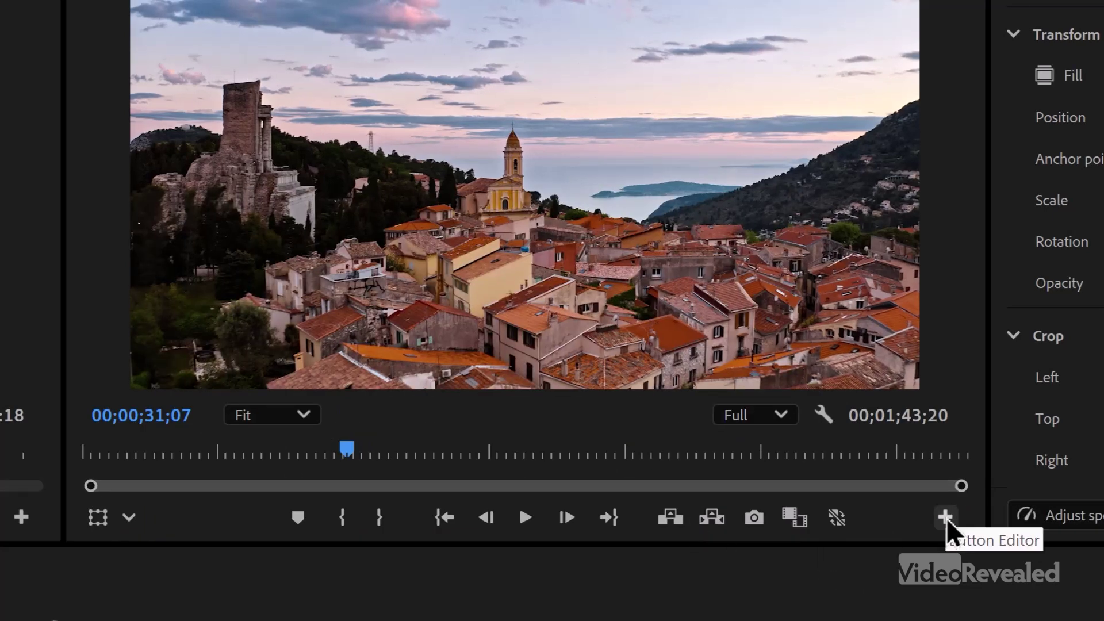
click(945, 517)
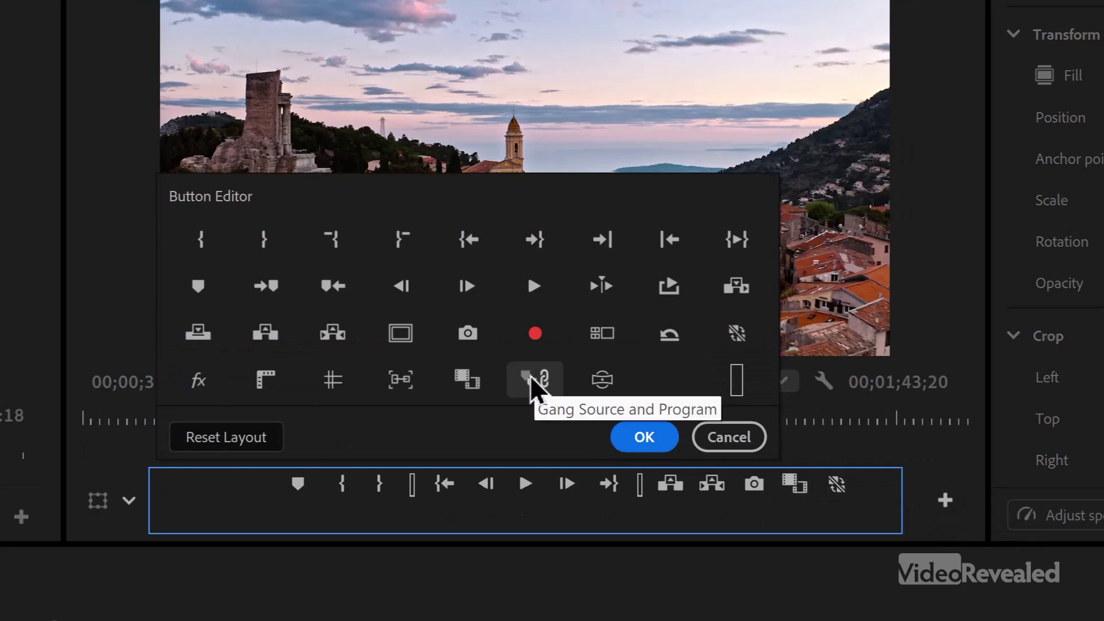
drag(532, 382, 843, 485)
click(630, 450)
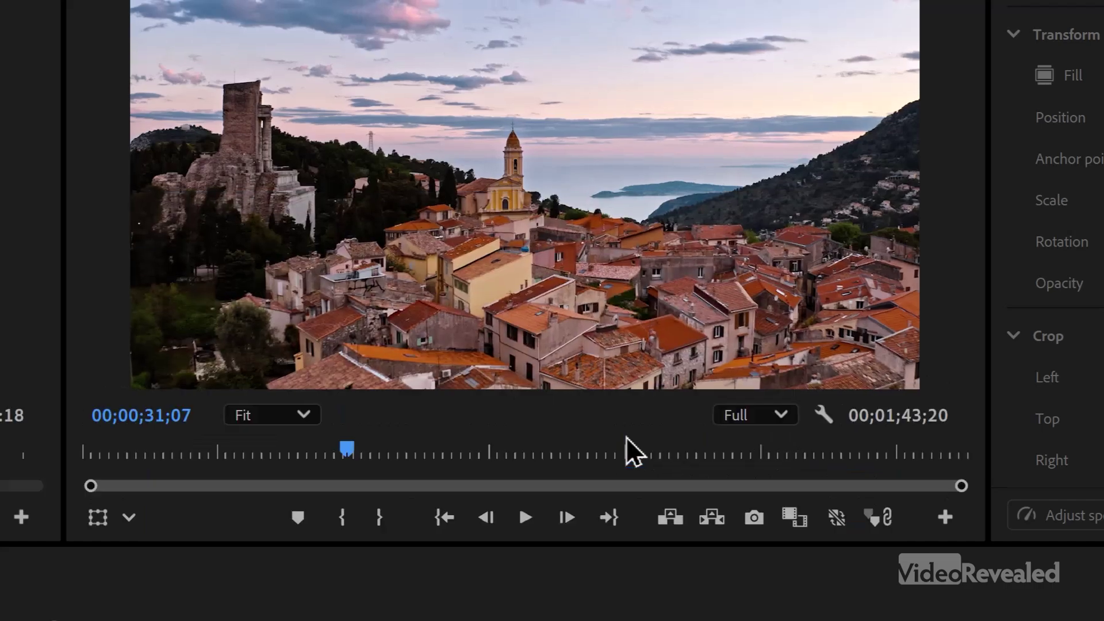
Step: Gang the Source and Program Monitors and play them together from 00;00;31;07, stopping at 00;00;34;08
click(879, 517)
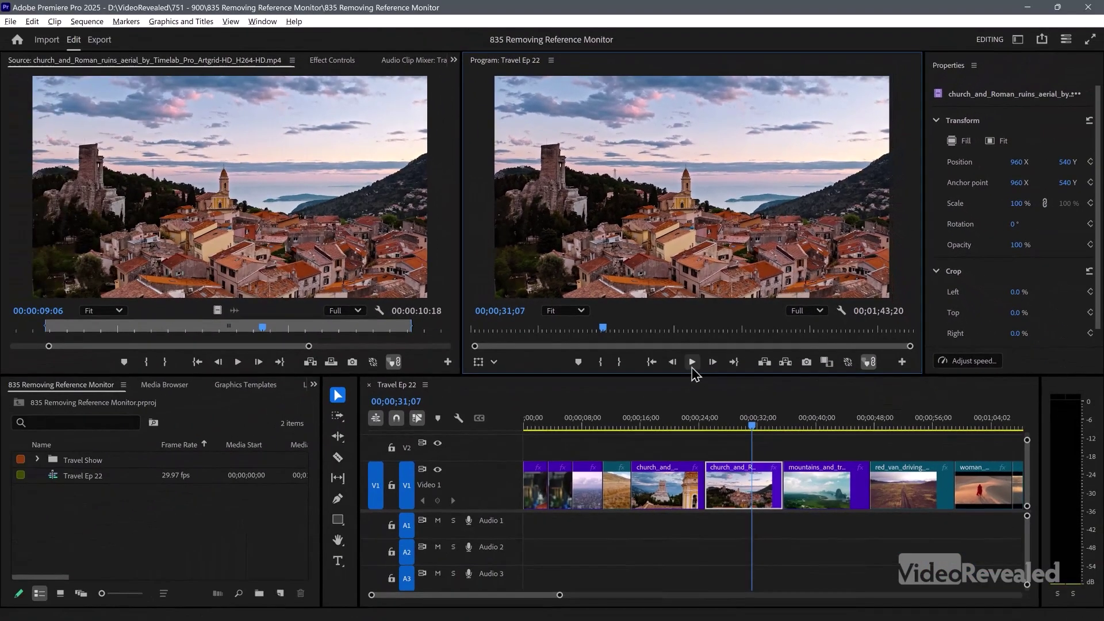
click(692, 363)
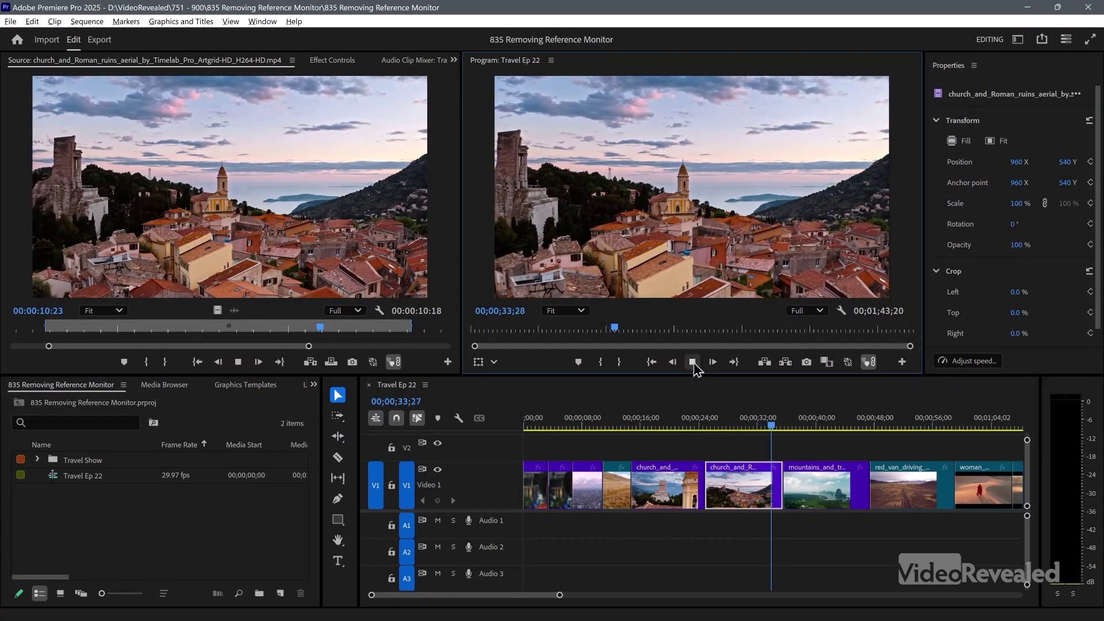
click(692, 363)
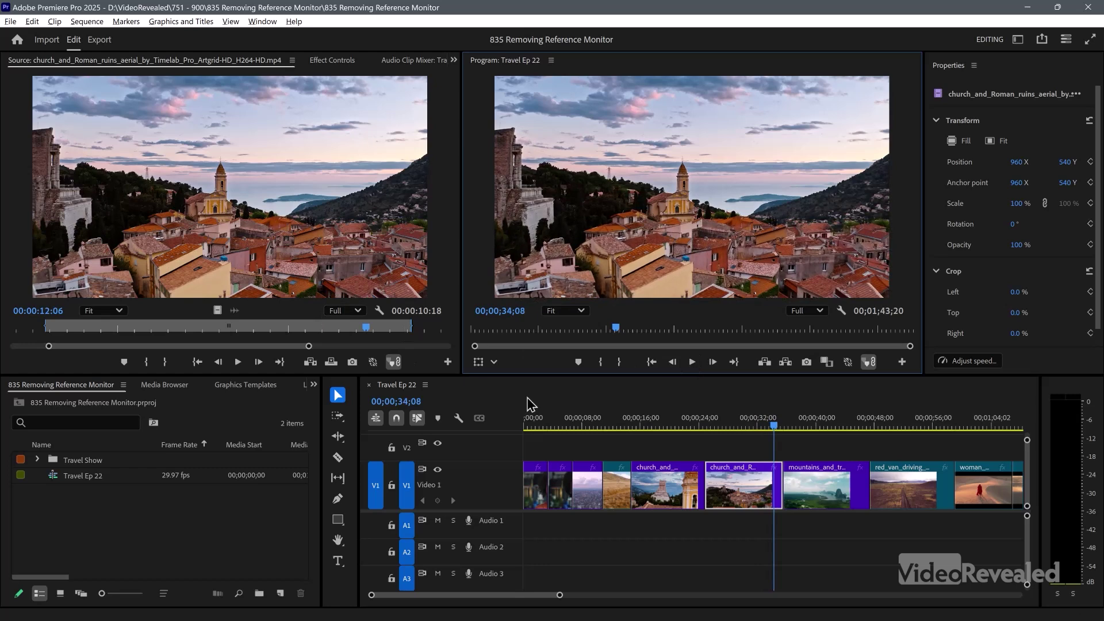
Step: Step the ganged monitors a few frames forward and back, and return the sequence to its start
key(Right)
key(Right)
key(Right)
key(Right)
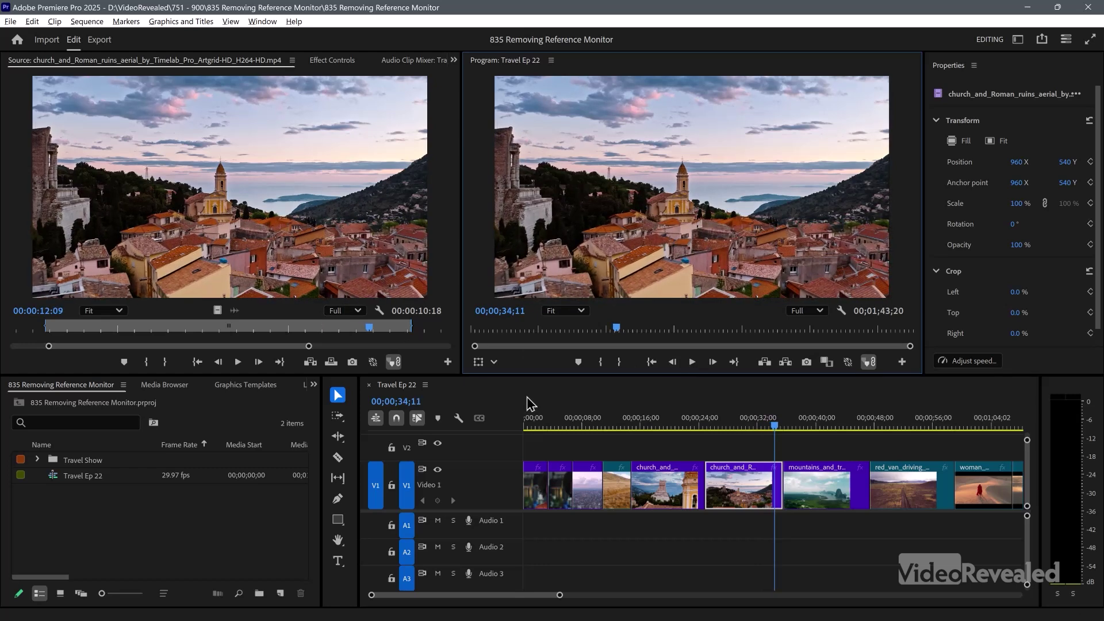
key(Left)
key(Left)
key(Left)
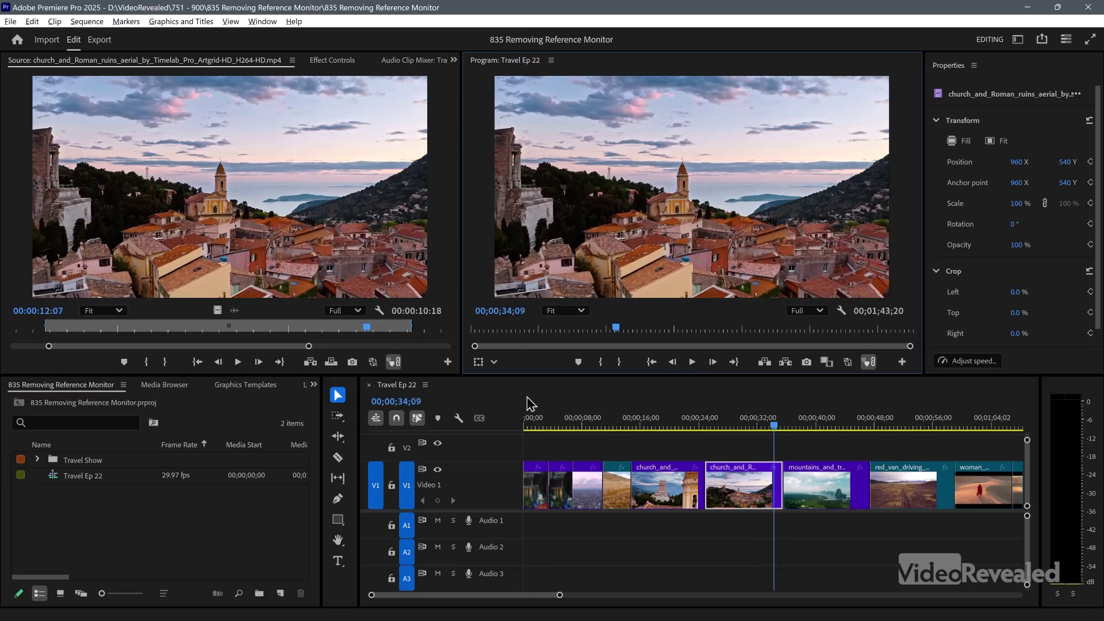
key(Home)
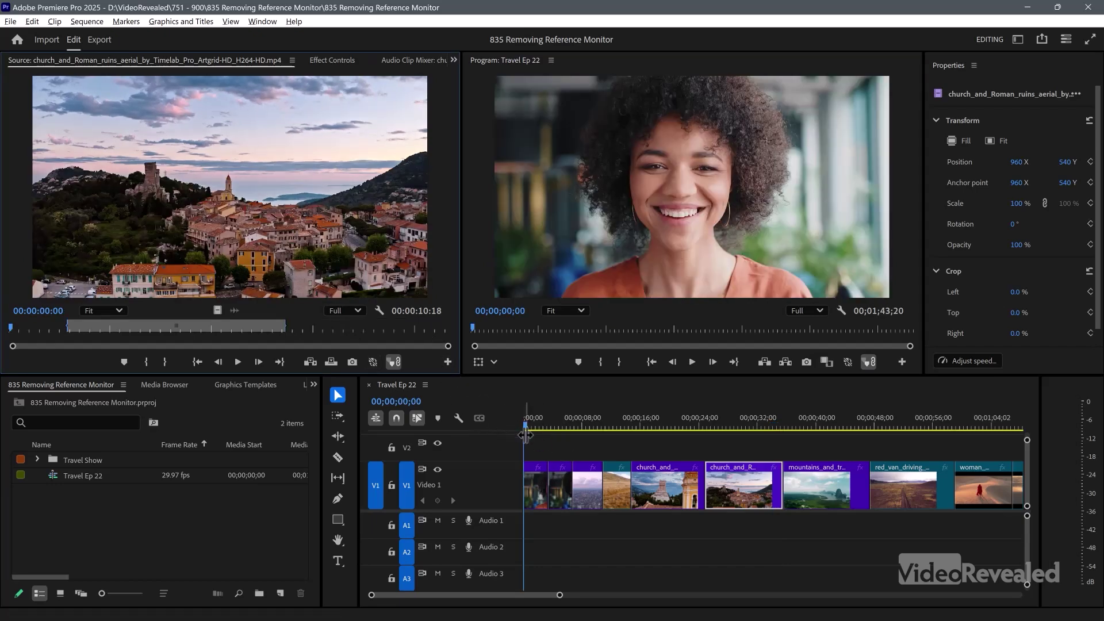
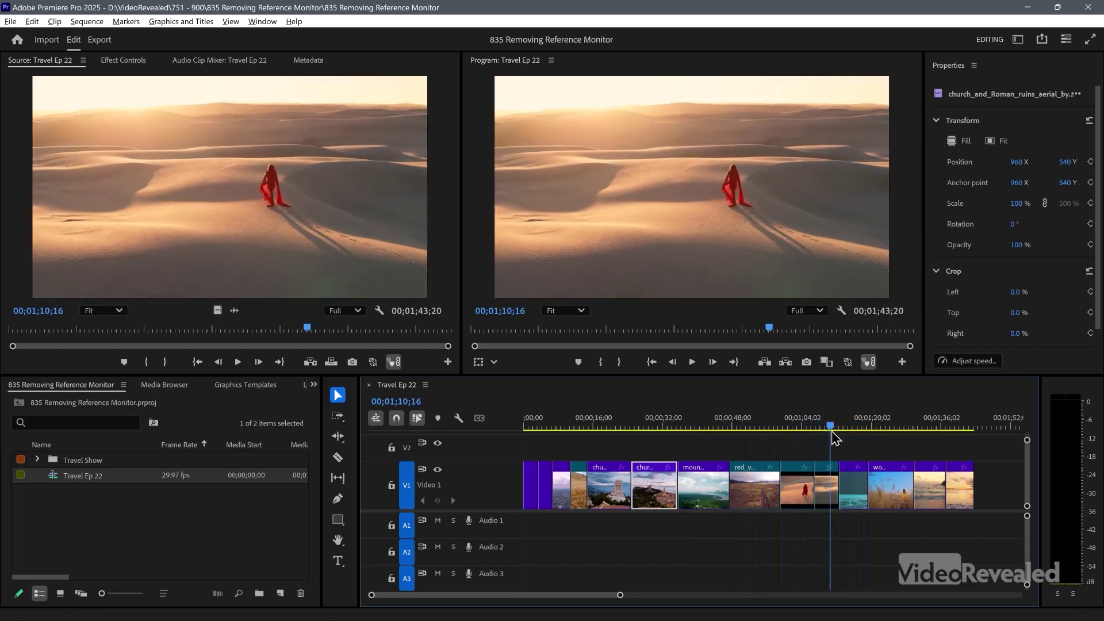
Step: Scrub the ganged monitors to 00;00;53;12, and with ganging turned off move only the Source playhead to 00;01;13;14
drag(308, 331, 233, 329)
click(394, 356)
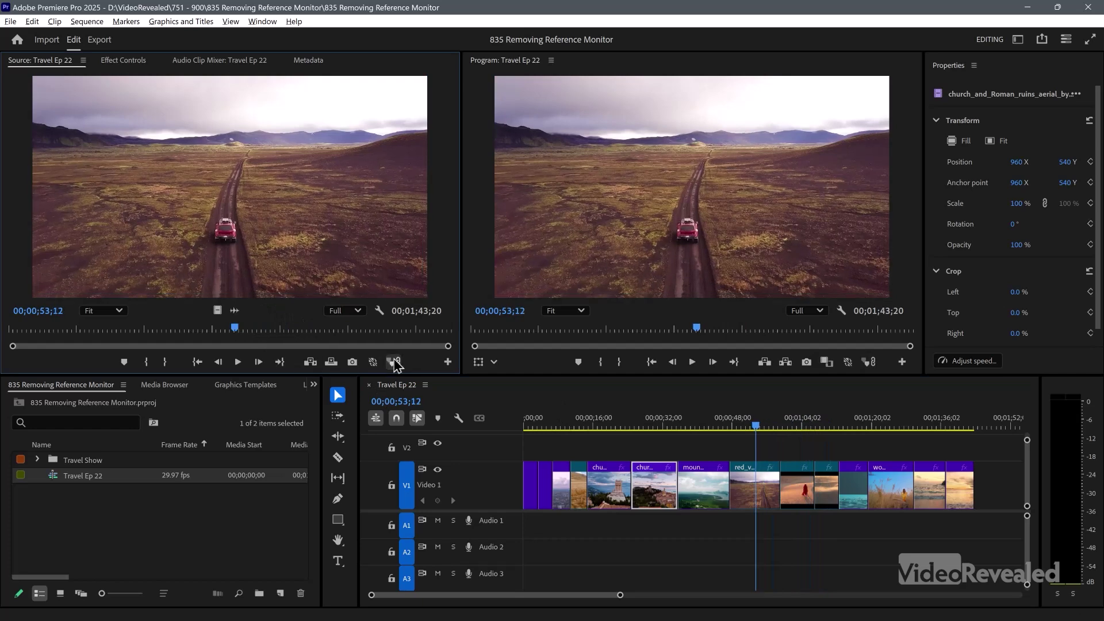
click(241, 326)
drag(241, 331, 320, 332)
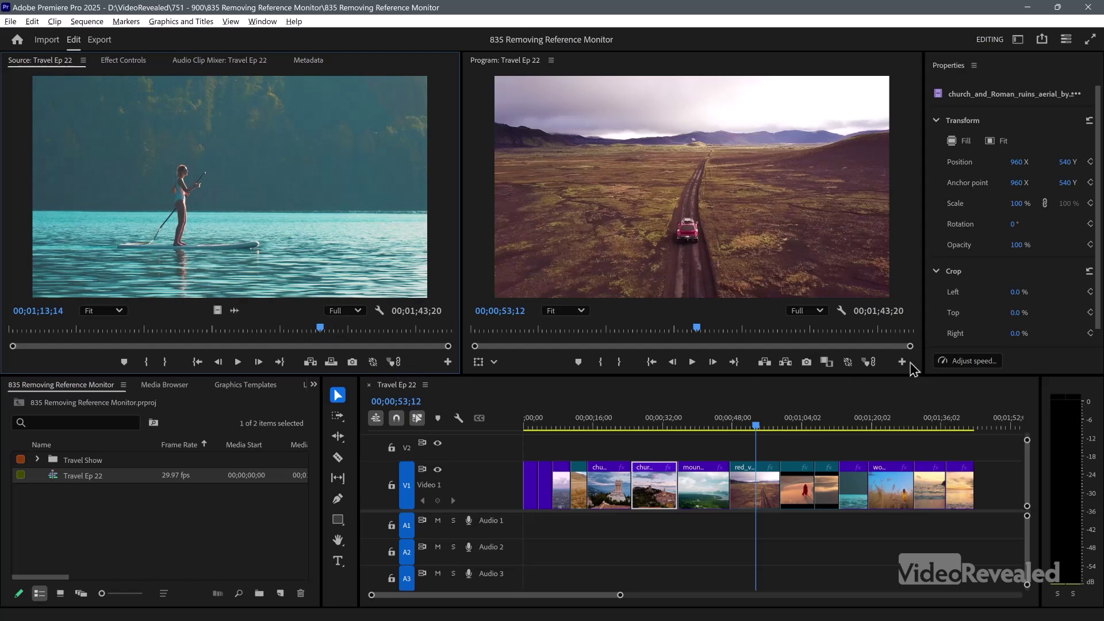
Step: Gang the monitors with their playheads offset, scrub the Program Monitor to 00;00;54;23, and turn ganging off
click(869, 362)
click(699, 328)
mouse_move(704, 332)
mouse_down()
mouse_move(666, 331)
mouse_move(708, 345)
mouse_up()
click(869, 362)
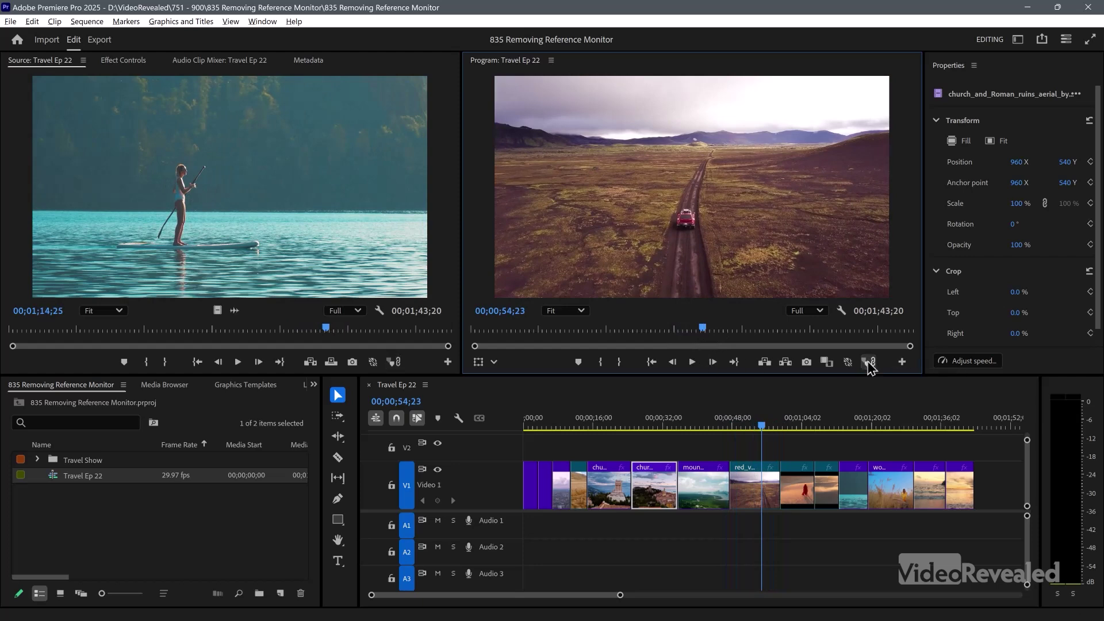
Step: Return the Program playhead to the start, play both monitors briefly with ganging on, and turn ganging off
key(Home)
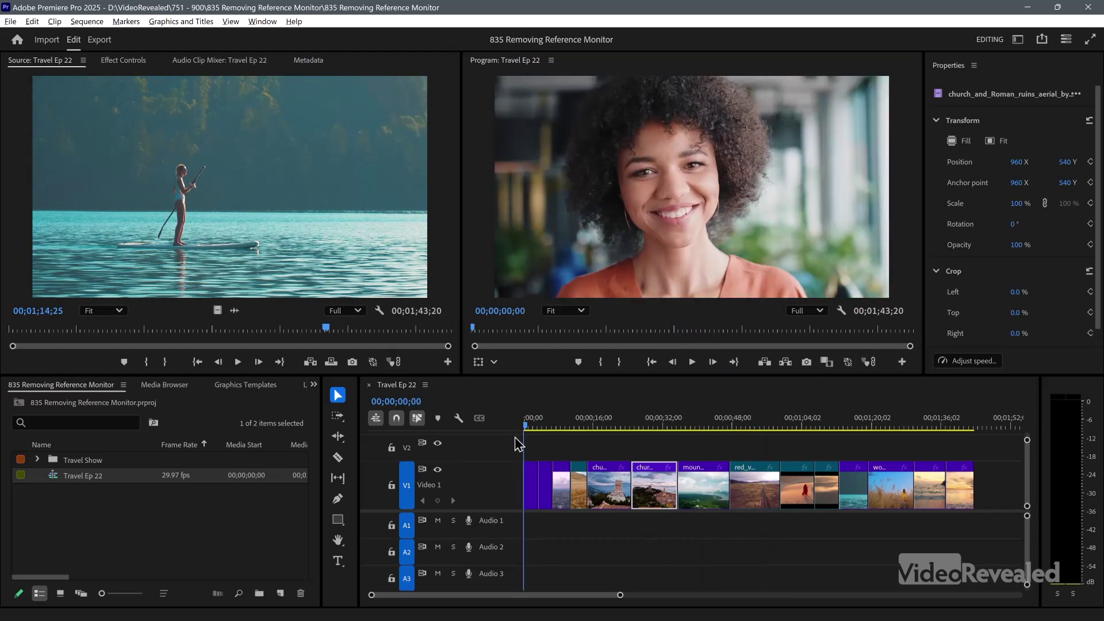
click(868, 362)
key(space)
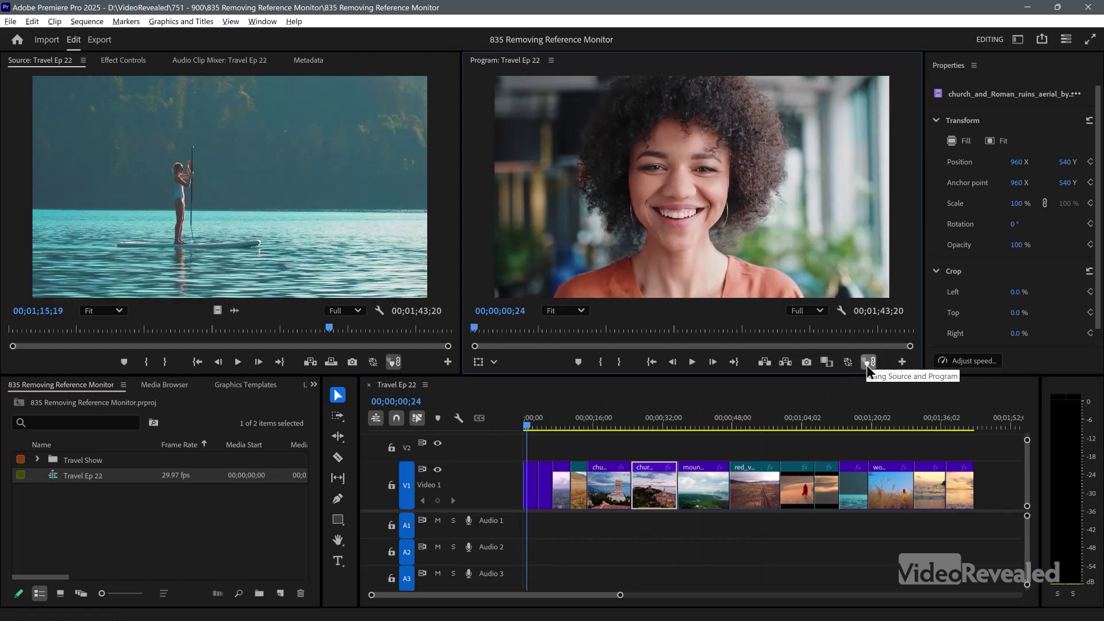
click(868, 363)
Step: Move the Program and Source playheads separately to 00;00;00;00 so both monitors line up at the sequence start
drag(537, 430, 524, 425)
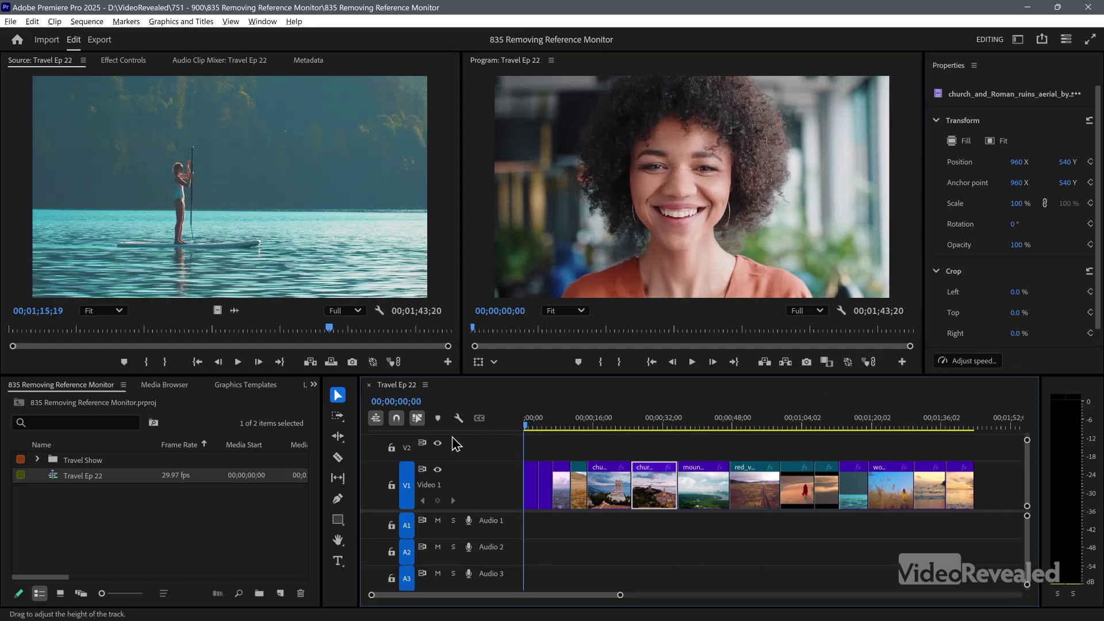
click(148, 329)
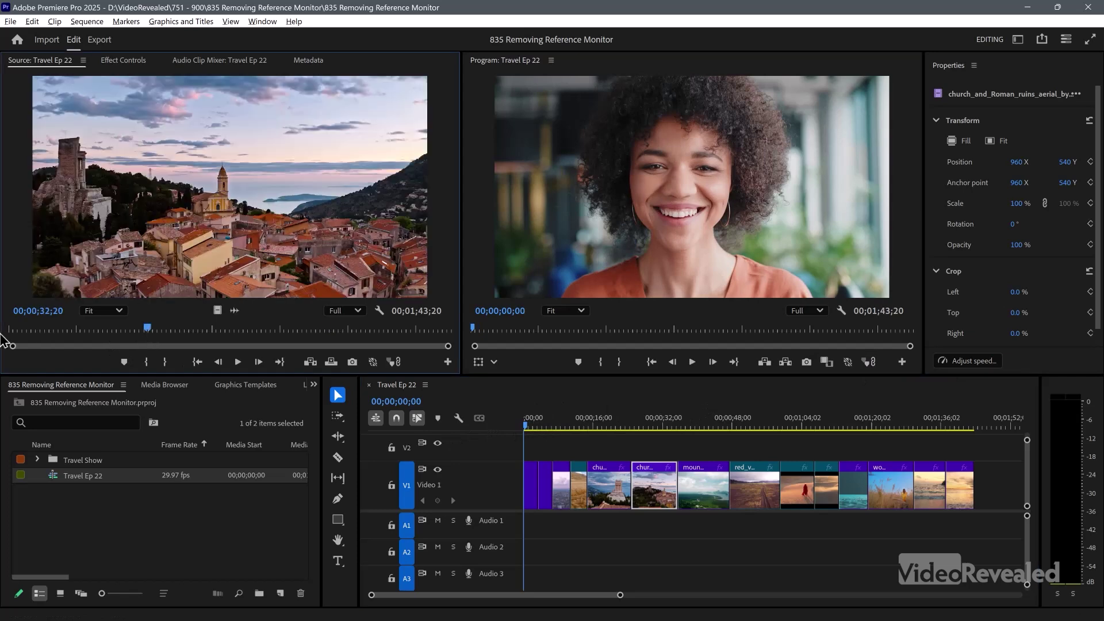
drag(60, 333, 3, 335)
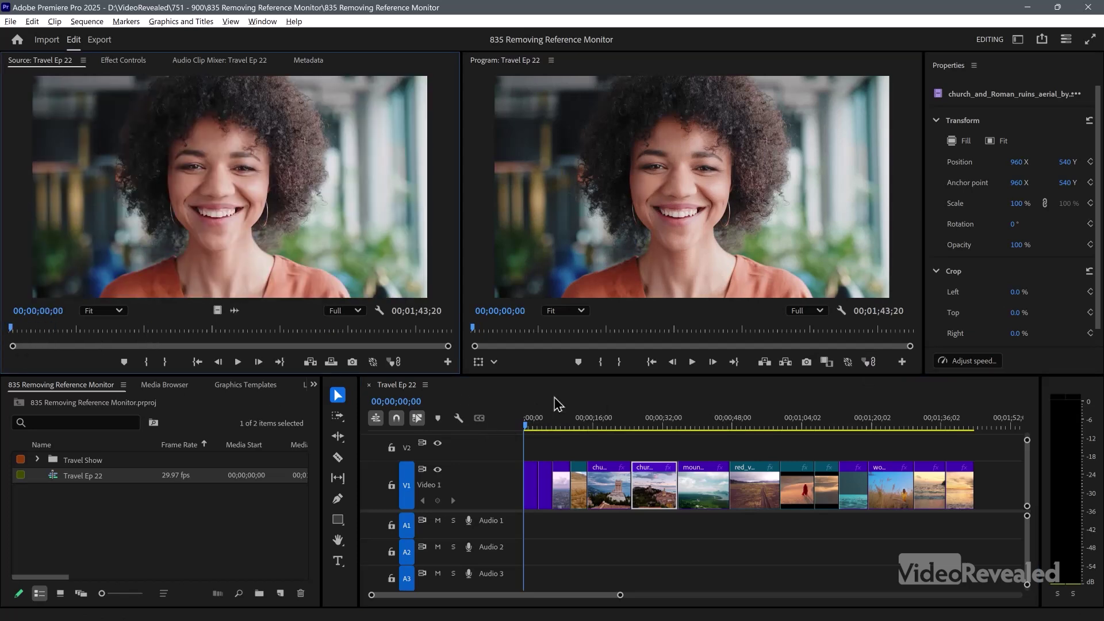
Step: Gang the Source and Program Monitors again, play both from the sequence start, and scrub along the timeline
click(465, 335)
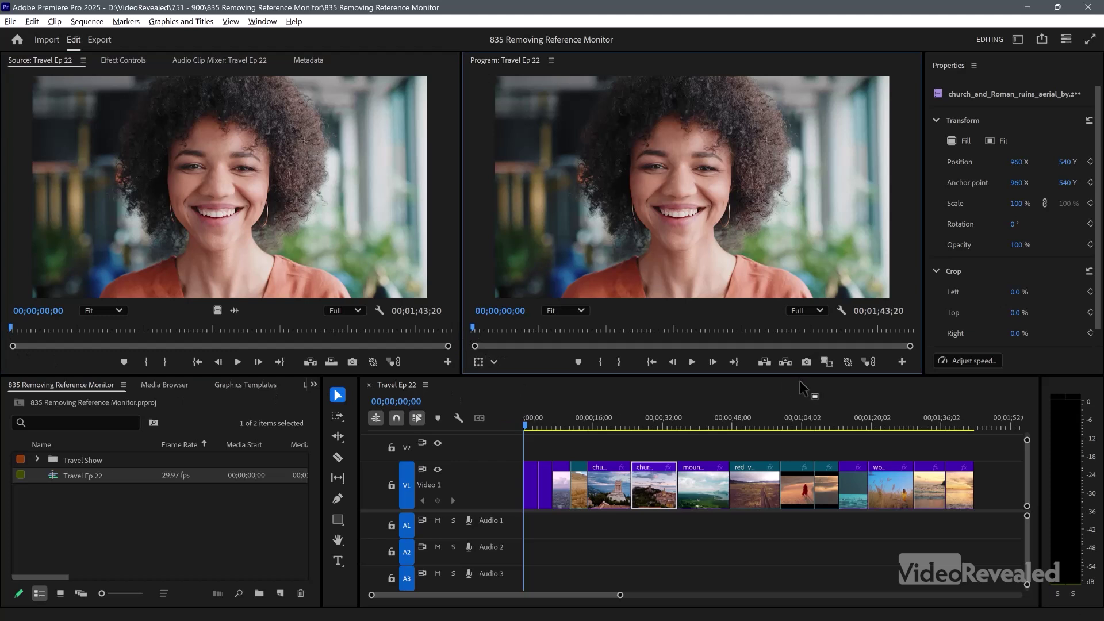
click(869, 362)
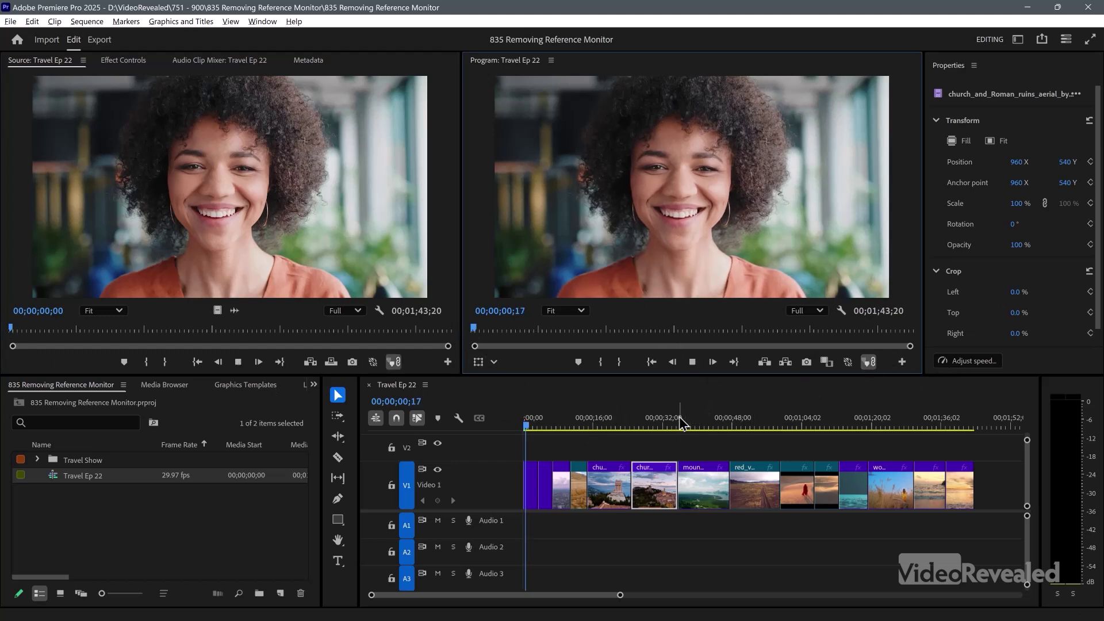
drag(578, 423, 752, 432)
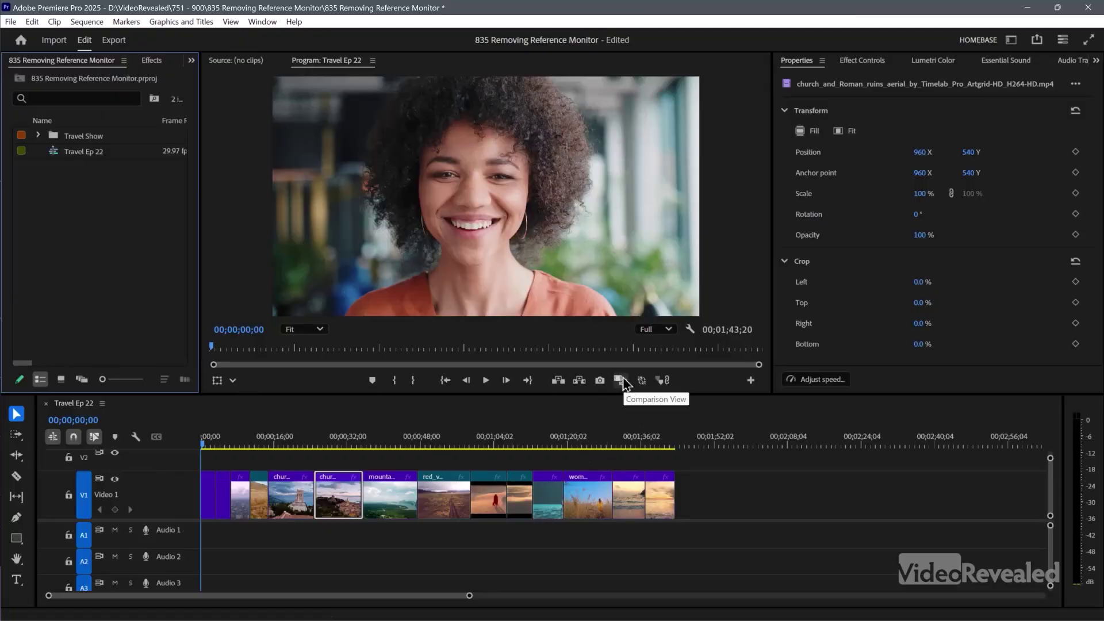
Step: Turn on Comparison View in the Program Monitor and switch it to frame comparison, leaving the monitor's button layout as it is
click(750, 382)
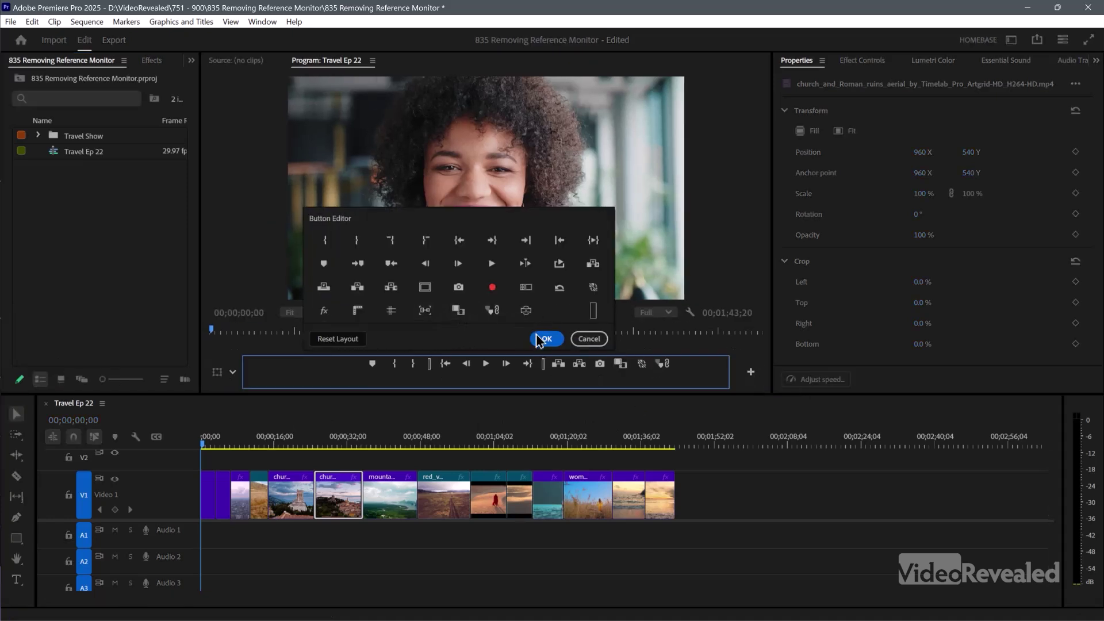
click(587, 339)
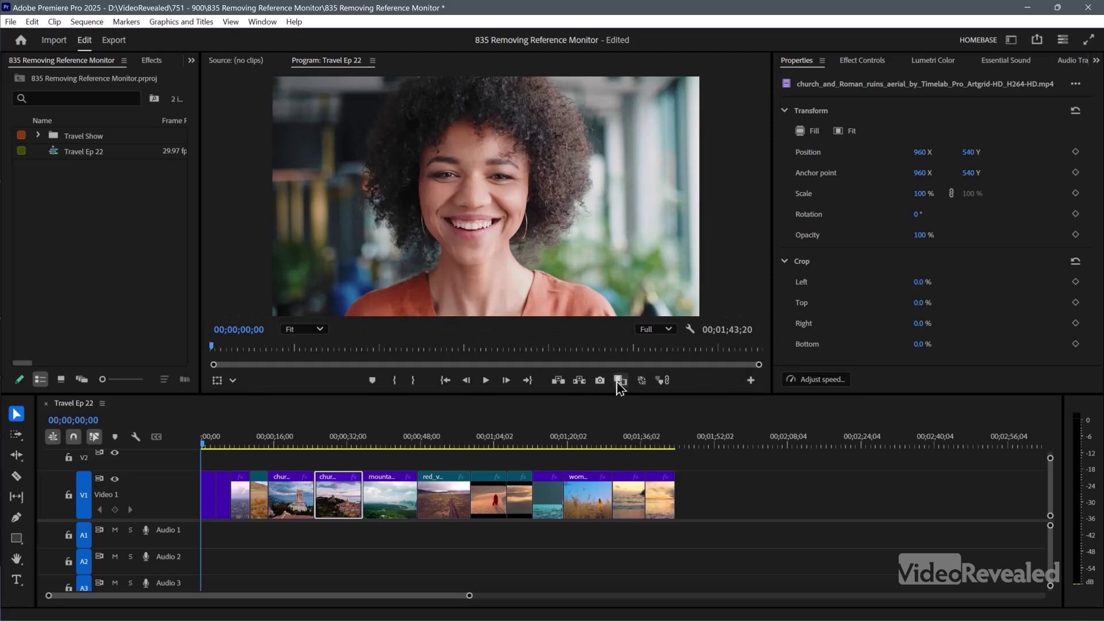
click(620, 381)
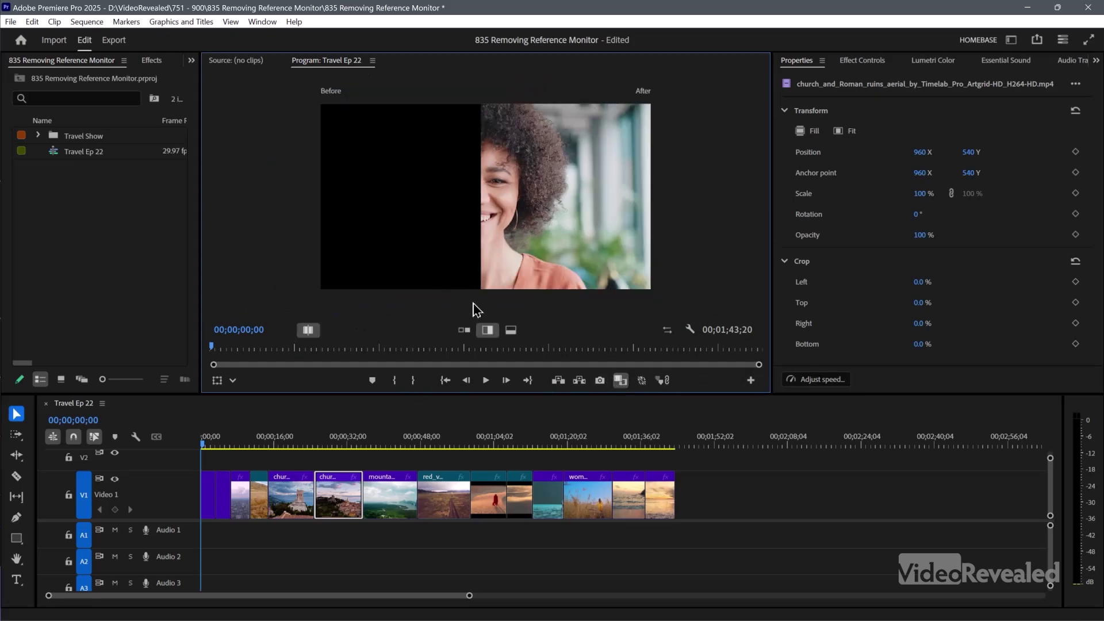
click(309, 330)
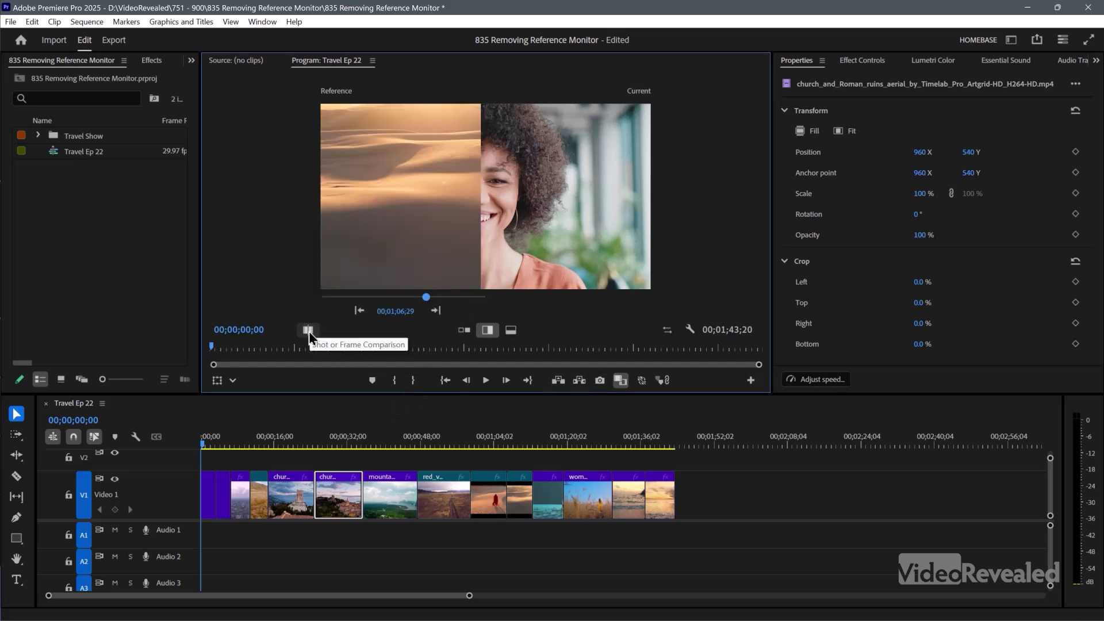
Step: Show the reference and current frames side by side with the reference frame at 00;00;06;08
drag(425, 297, 338, 307)
click(463, 330)
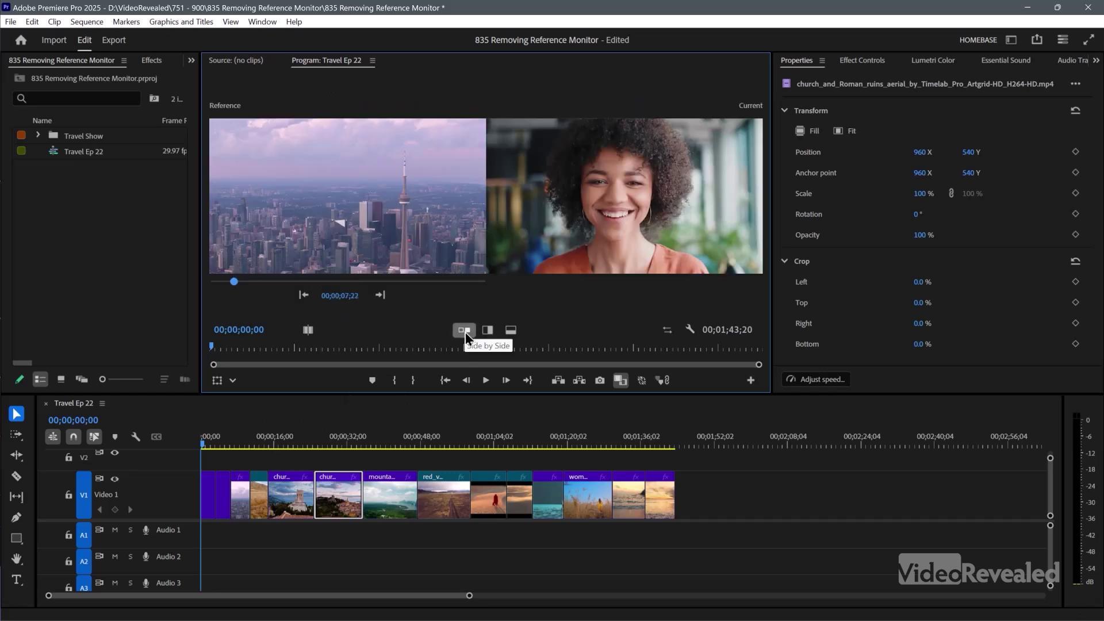
drag(233, 282, 230, 282)
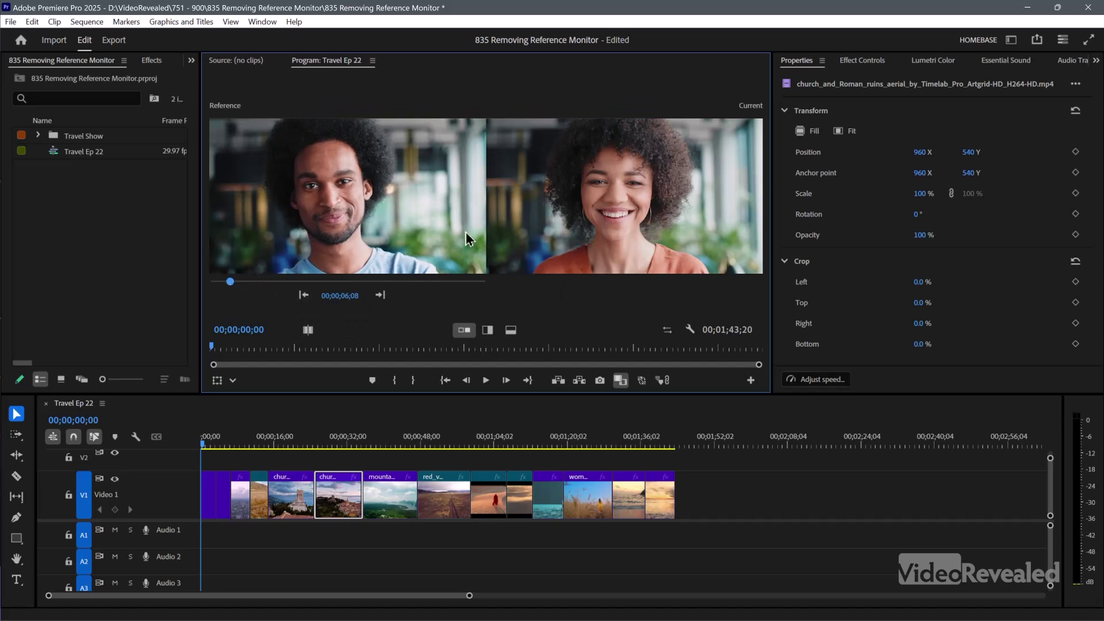
Step: Bring up the Lumetri Color controls and make the clip selection follow the playhead
click(932, 61)
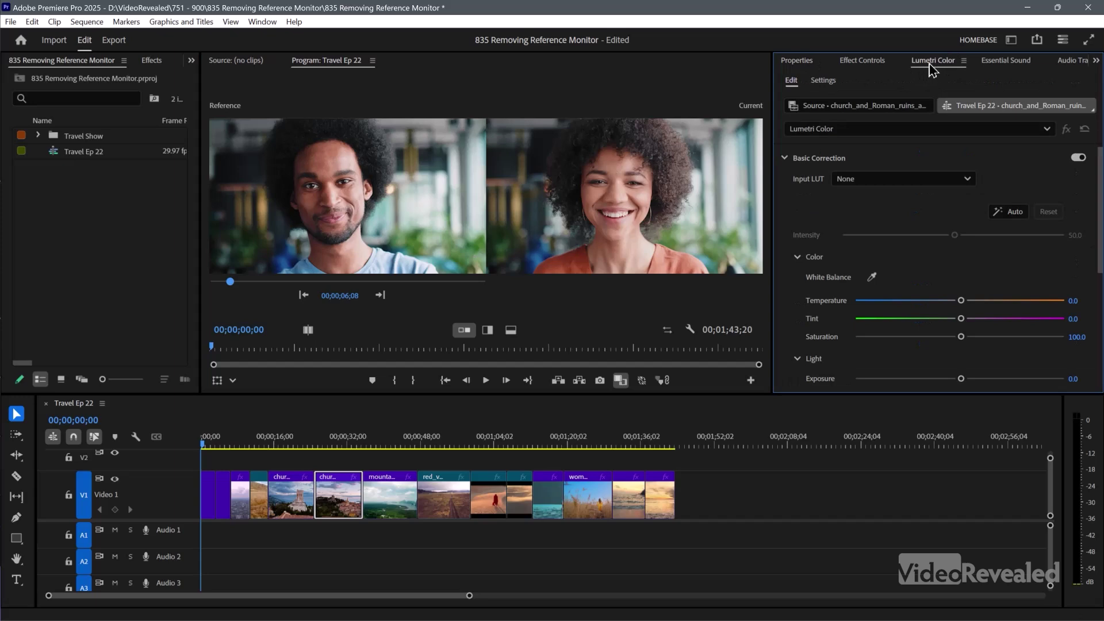
click(87, 22)
click(122, 438)
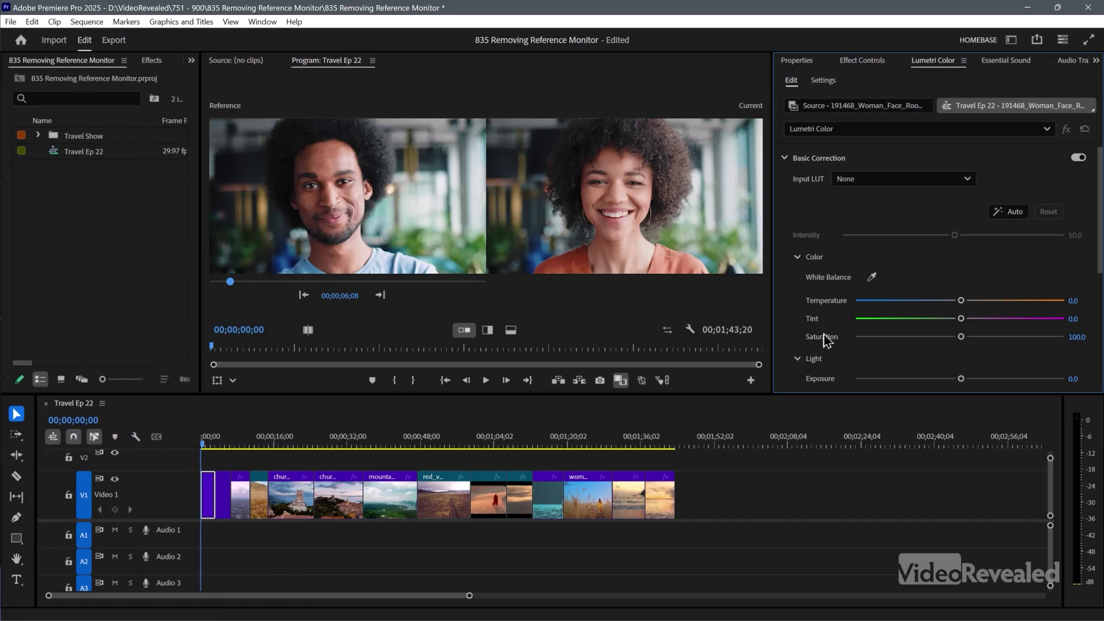
Step: Collapse Basic Correction and apply a Color Match with Face Detection to the woman's clip at the sequence start
click(784, 159)
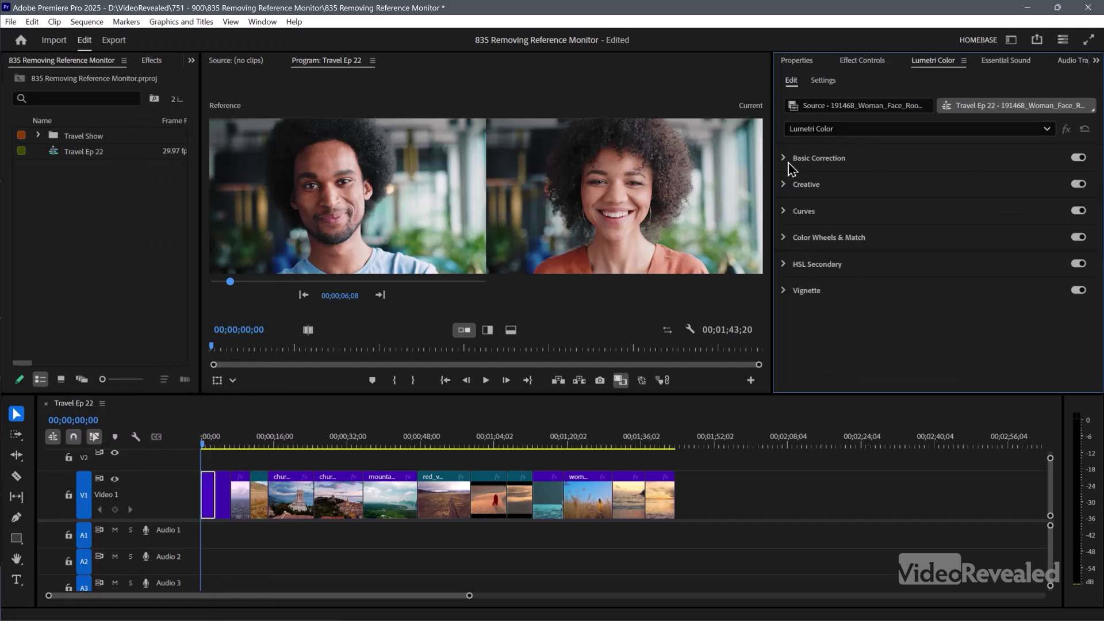
click(784, 238)
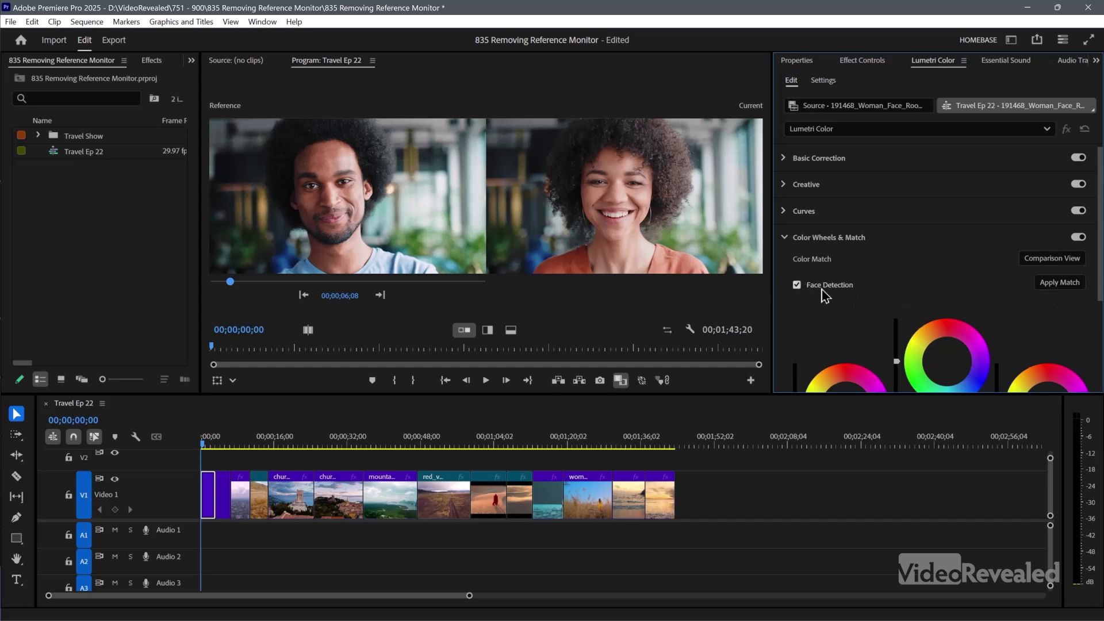
click(1061, 284)
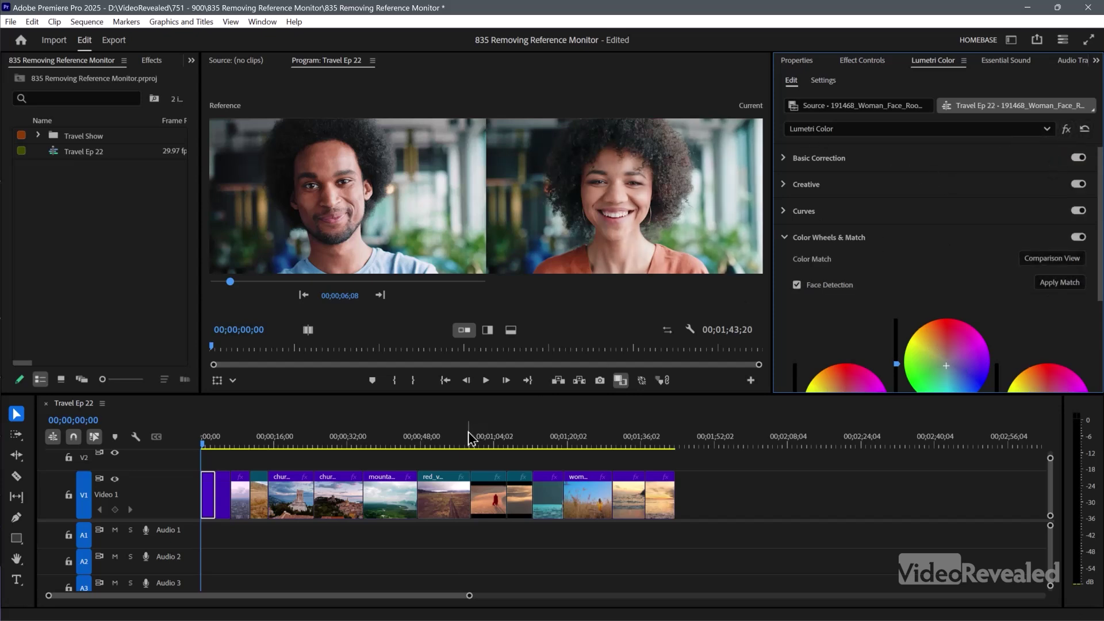
Step: Move the playhead to the red-robe desert clip at 00;01;02;16 and compare its before and after with a vertical split
click(487, 440)
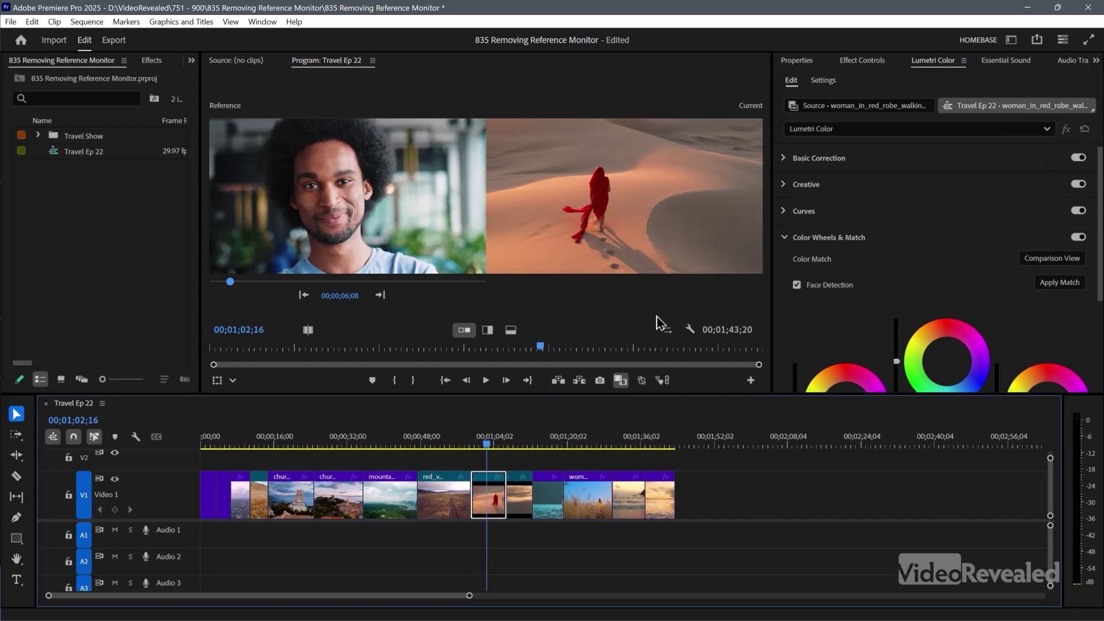
click(308, 330)
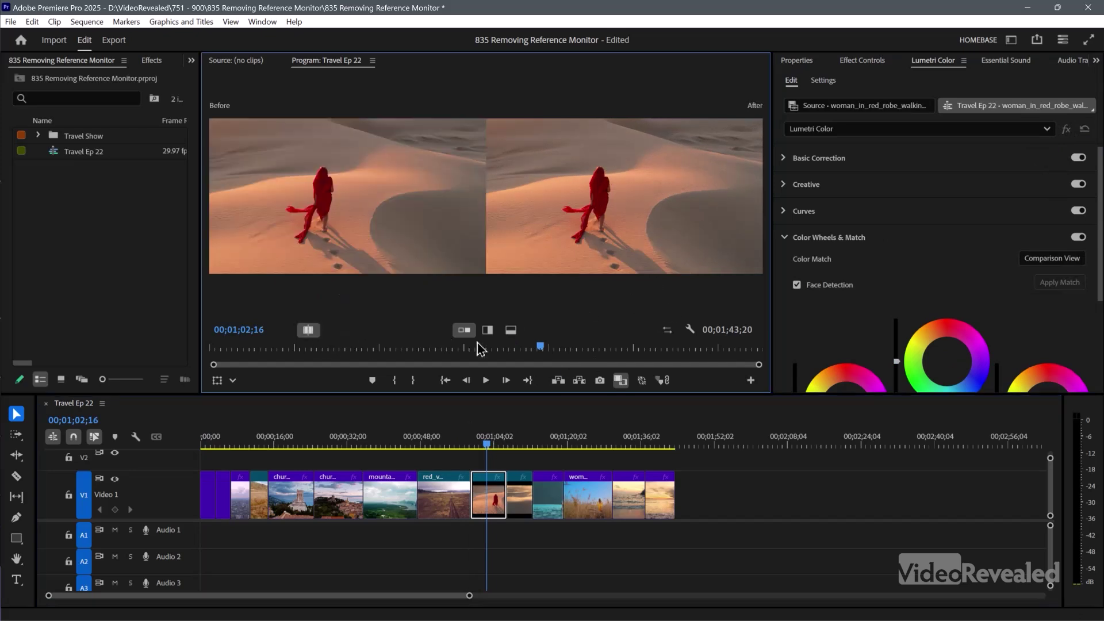
click(487, 332)
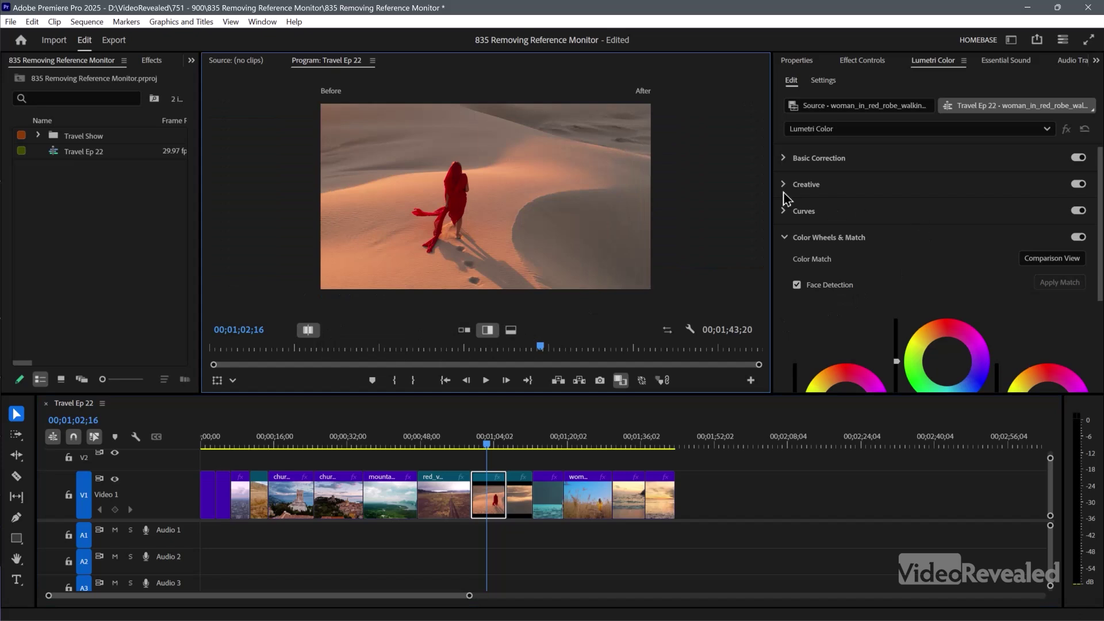
Step: Set the desert clip's Basic Correction Temperature to -69.8, with Color Wheels & Match collapsed
click(785, 237)
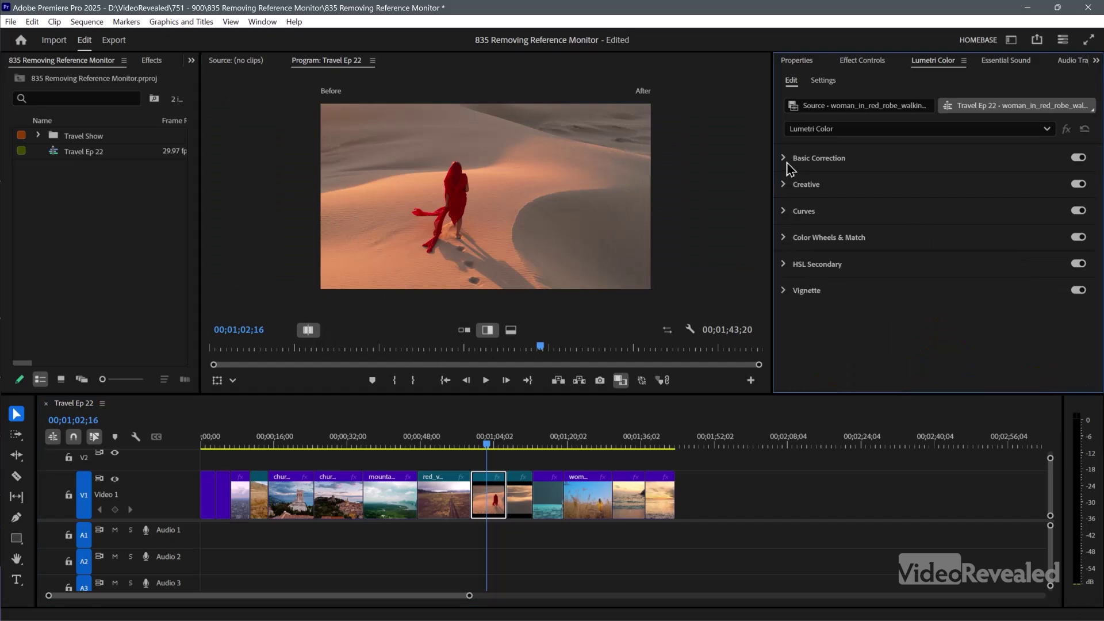
click(785, 158)
drag(961, 300, 894, 301)
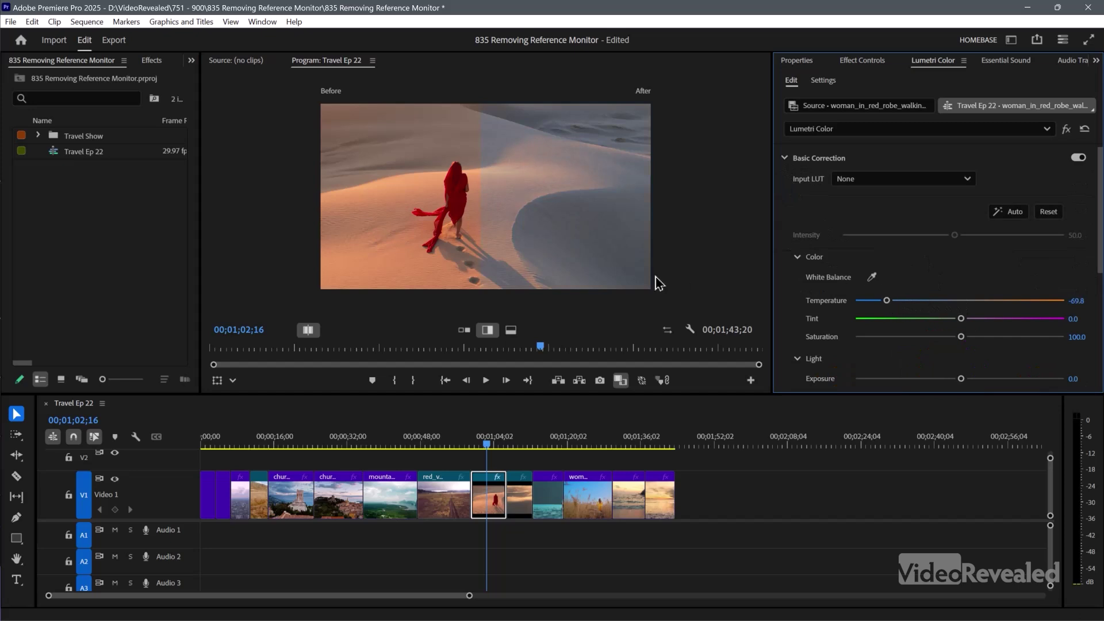
Step: Sweep the vertical split across the desert frame, switch to a horizontal split, and move its dividing line
drag(476, 232, 585, 238)
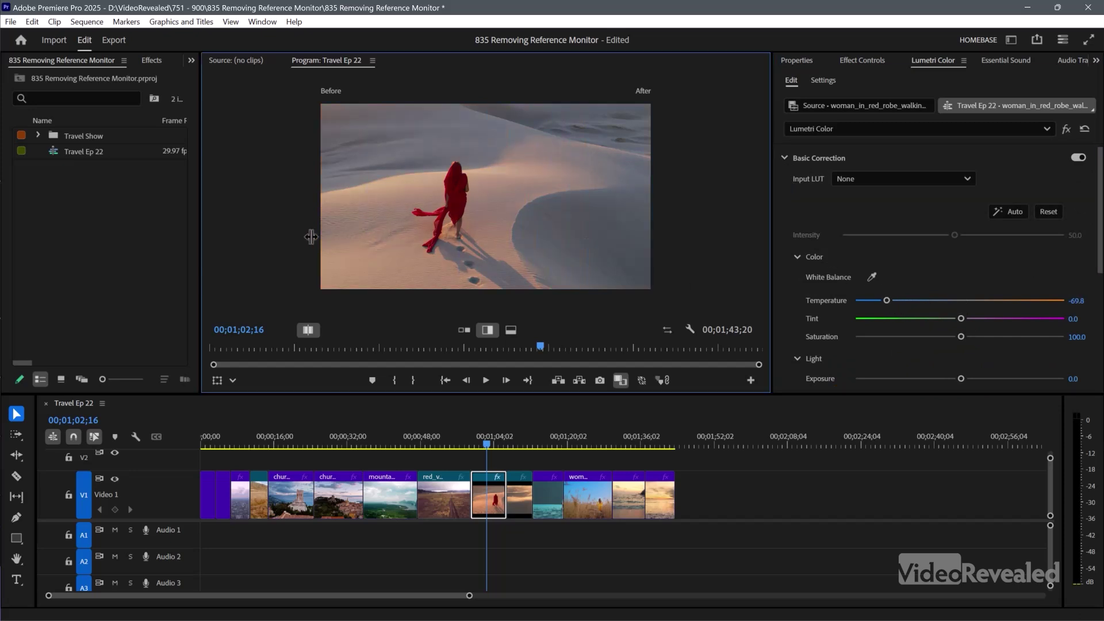
click(510, 330)
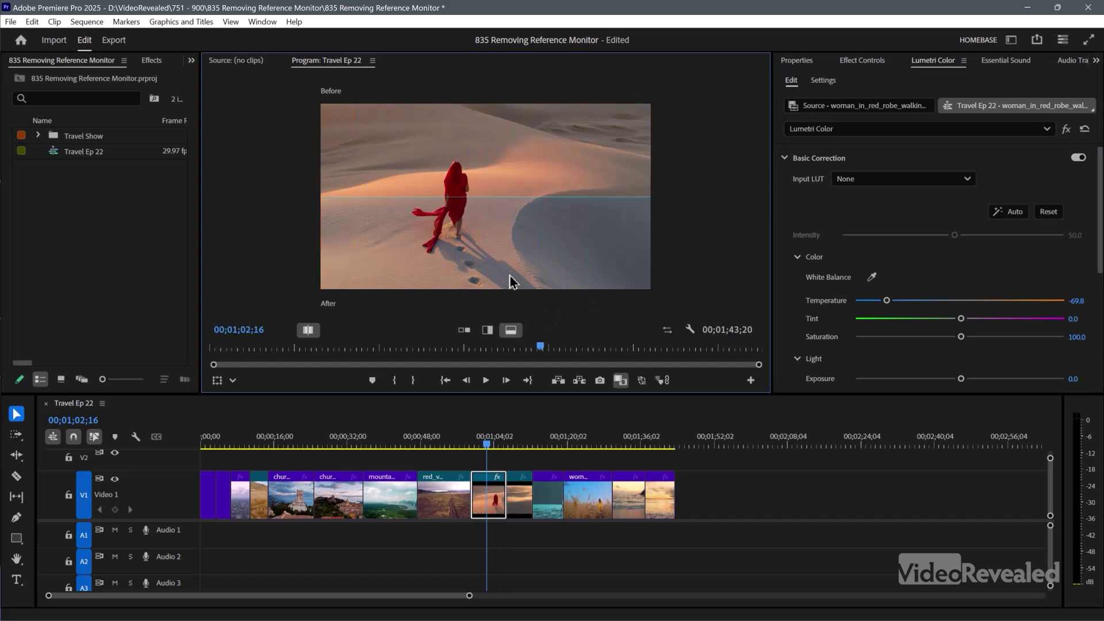
drag(511, 194, 508, 230)
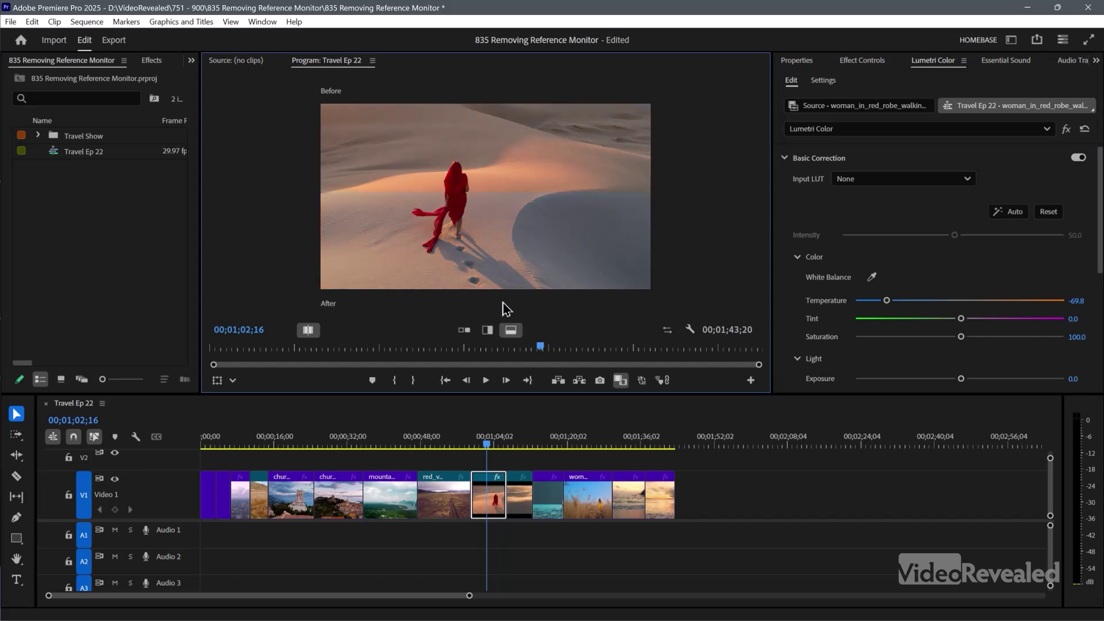
Step: Show the before and after frames side by side, and view them with the Program Monitor maximized before restoring its size
click(464, 329)
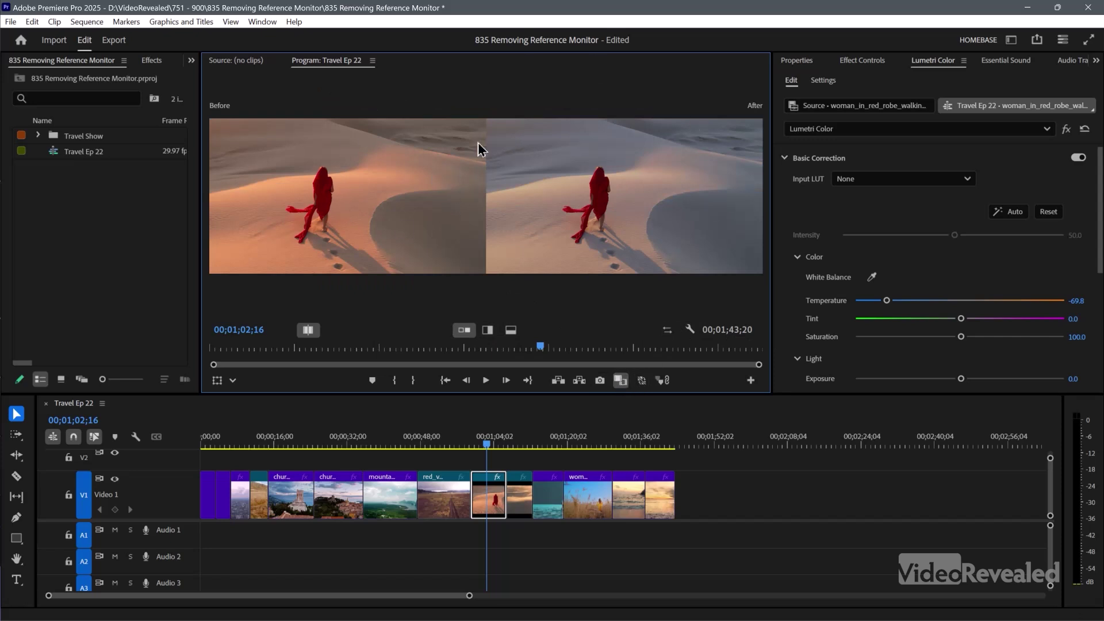
double_click(339, 61)
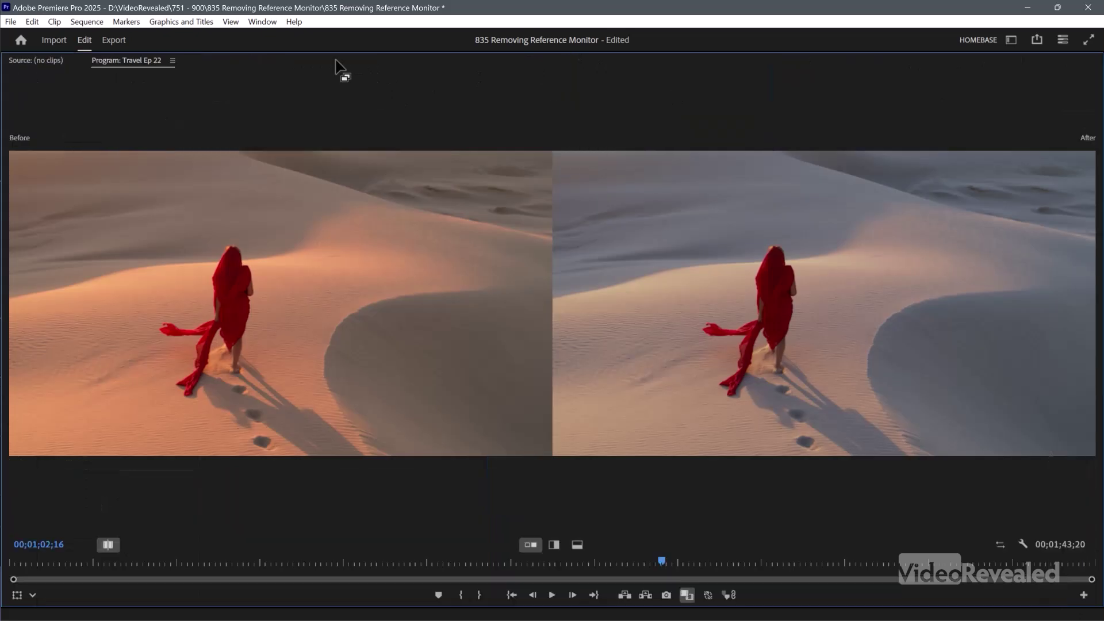
double_click(138, 63)
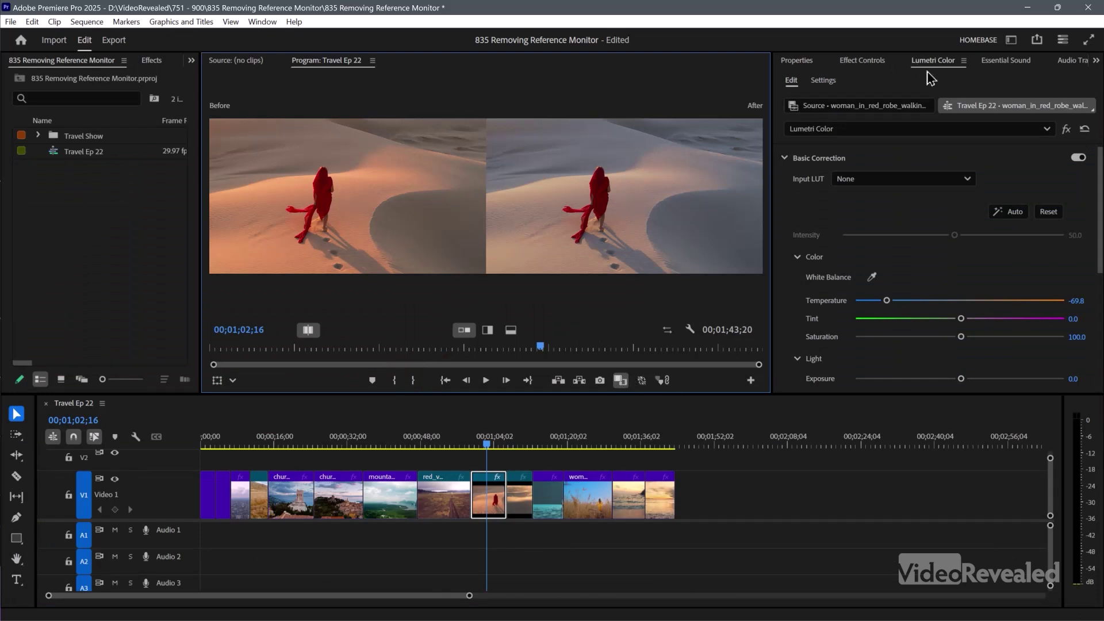
Step: Show the clip's Properties, switch back to frame comparison, and move the reference frame to 00;01;17;02
click(799, 62)
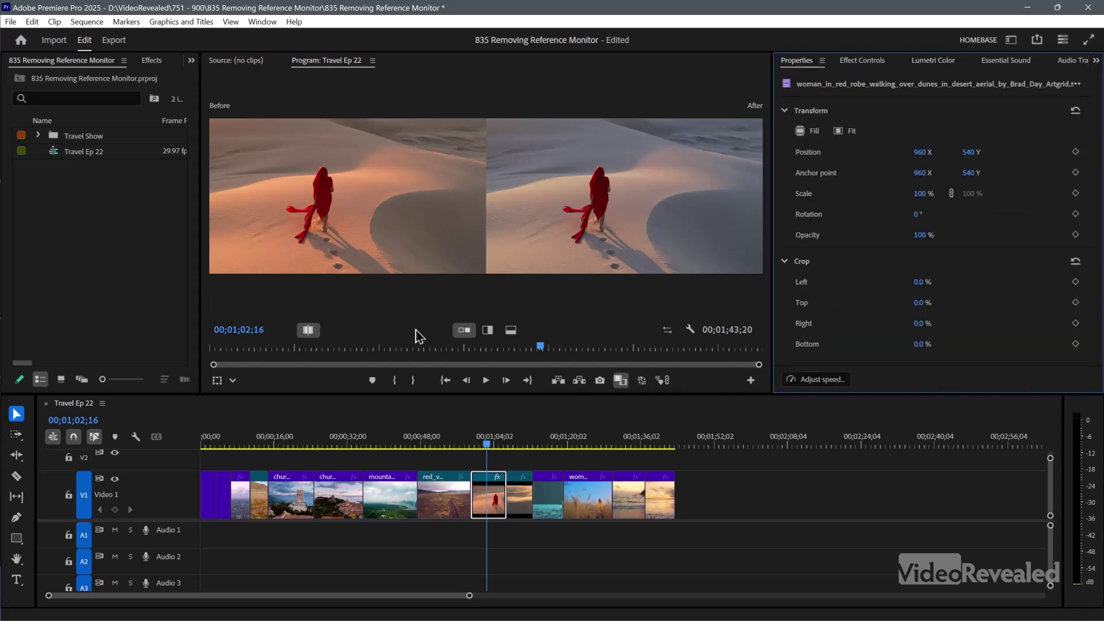
click(308, 330)
mouse_move(402, 282)
mouse_down()
mouse_move(446, 286)
mouse_move(410, 286)
mouse_up()
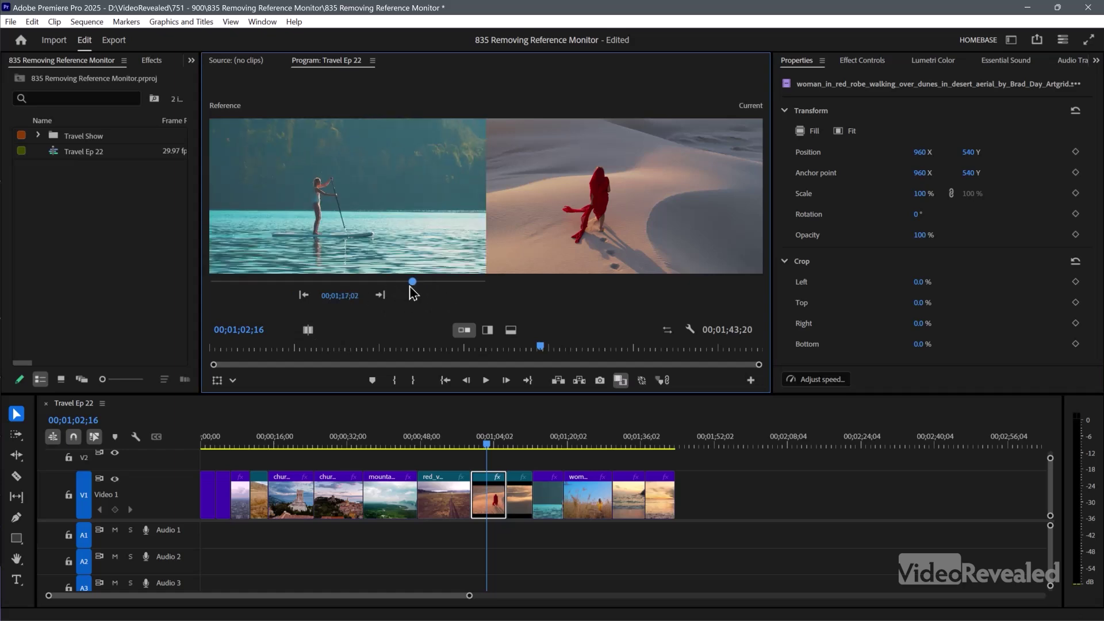